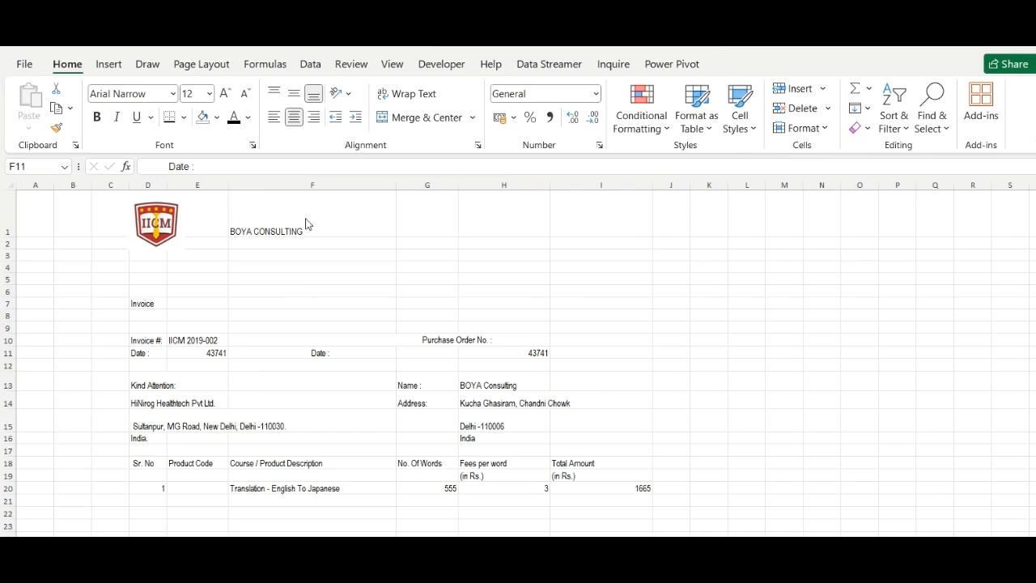
# Select F1:I4 and merge and centre it around the BOYA CONSULTING name
pyautogui.click(253, 216)
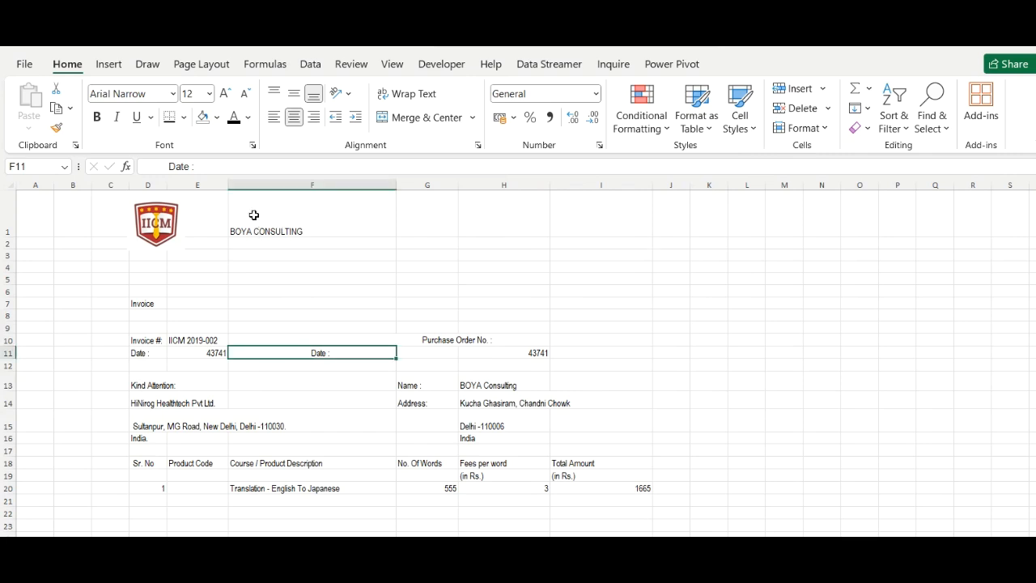
pyautogui.click(256, 222)
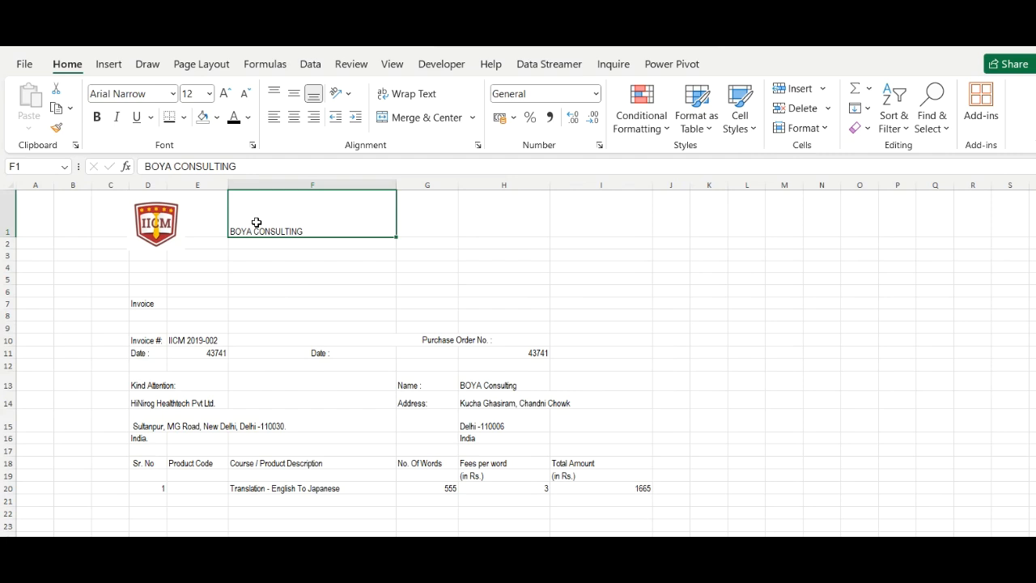
pyautogui.hotkey('shift', 'Down')
pyautogui.hotkey('shift', 'Down')
pyautogui.hotkey('shift', 'Down')
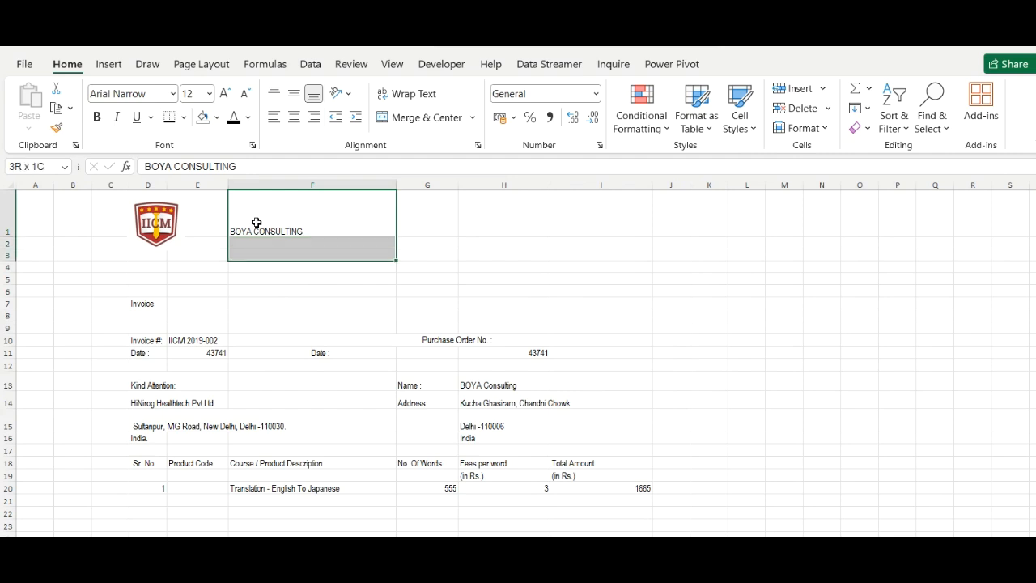
pyautogui.hotkey('shift', 'Right')
pyautogui.hotkey('shift', 'Right')
pyautogui.hotkey('shift', 'Right')
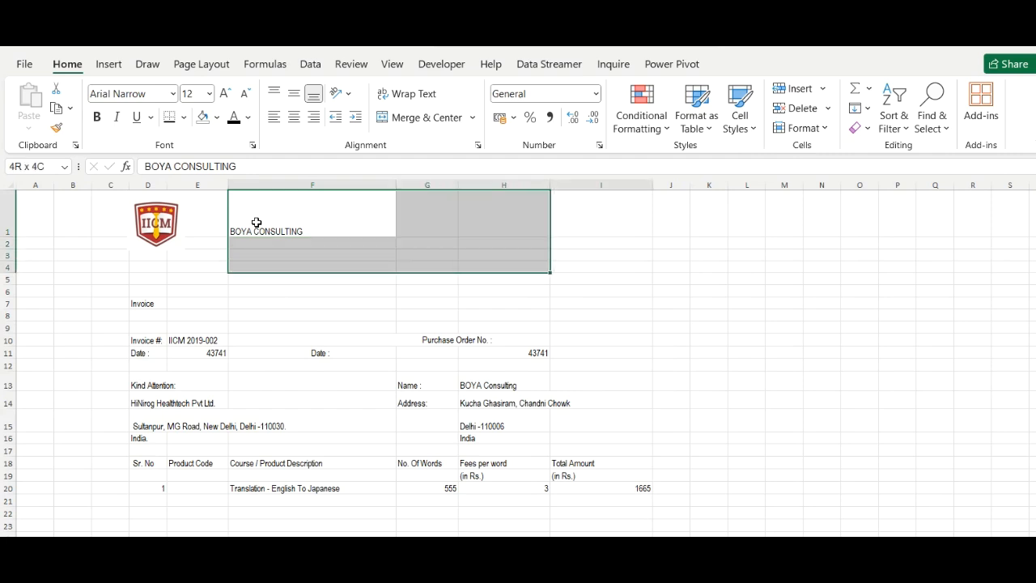
pyautogui.hotkey('shift', 'Right')
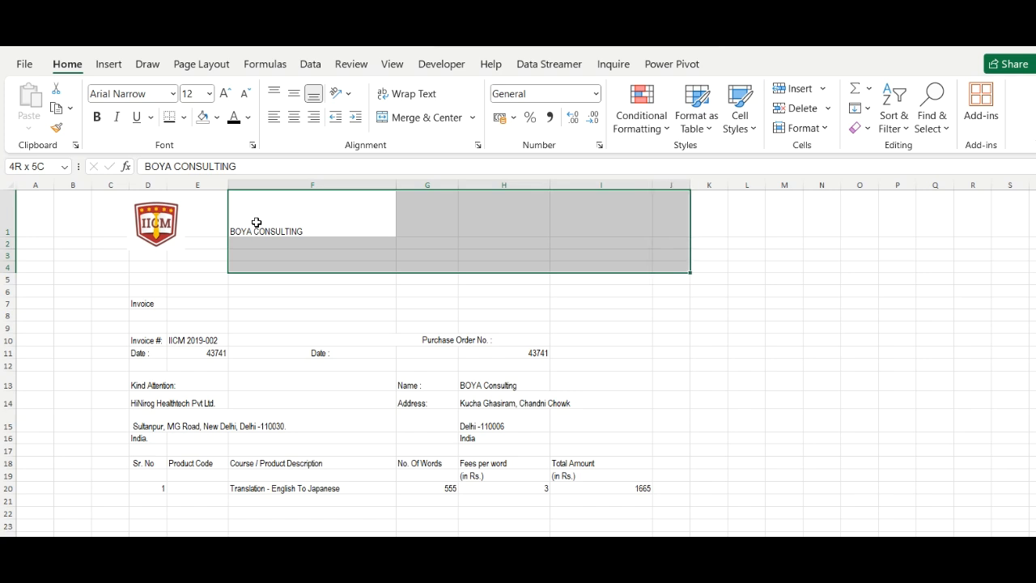
pyautogui.hotkey('shift', 'Left')
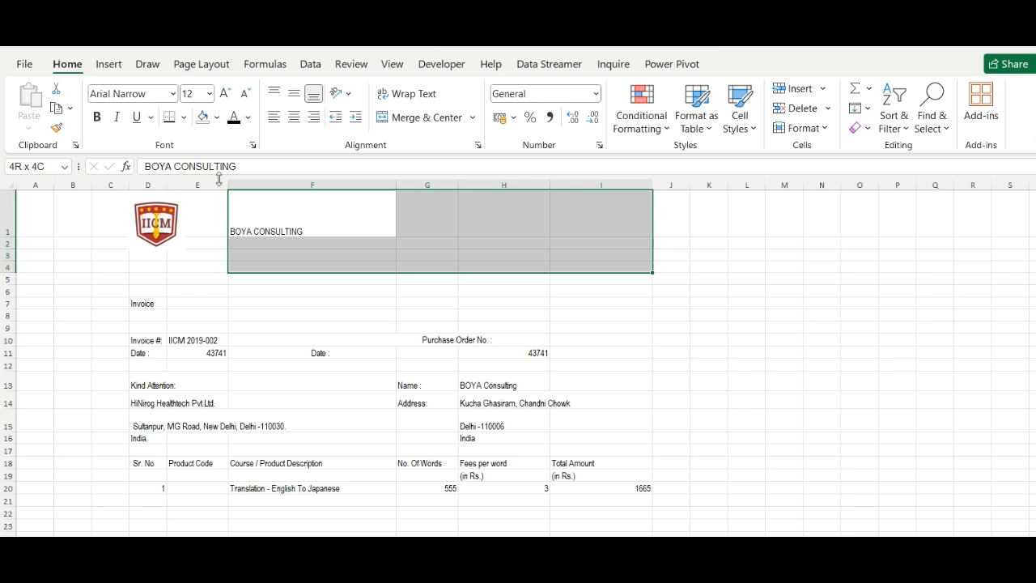
pyautogui.click(422, 119)
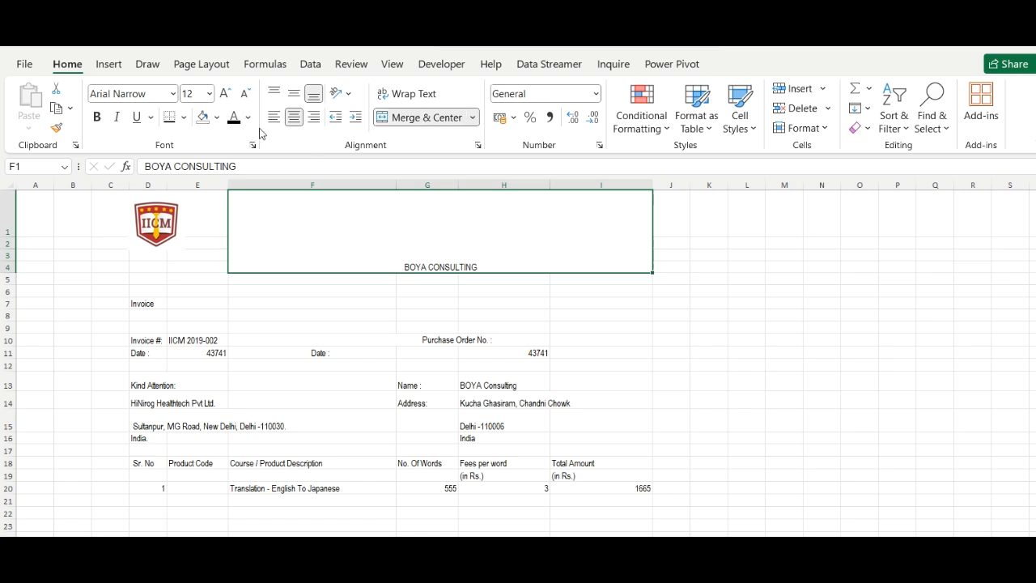
# Make the BOYA CONSULTING title bold, 48 point and vertically centred
pyautogui.click(97, 118)
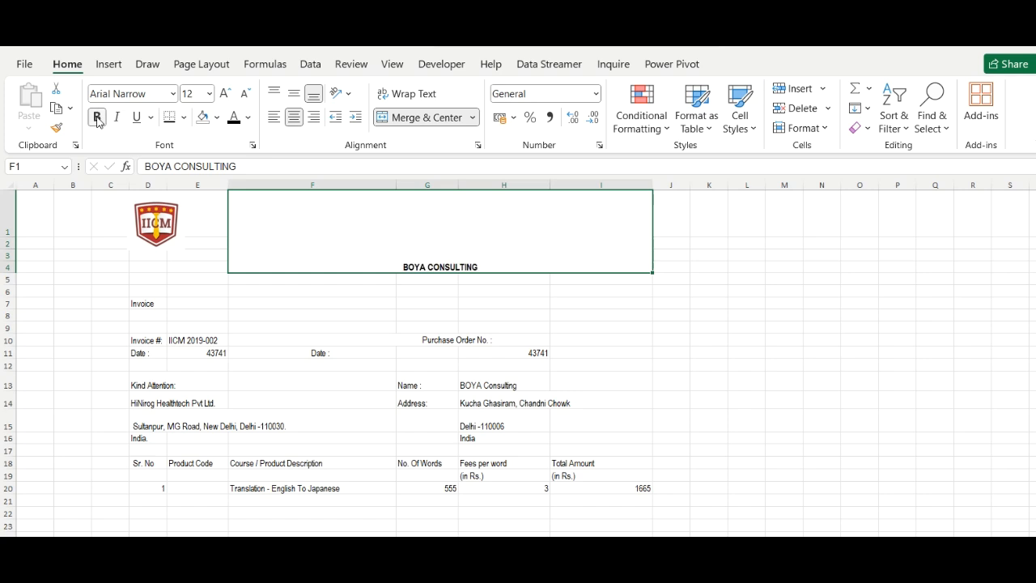
pyautogui.click(209, 93)
pyautogui.click(193, 372)
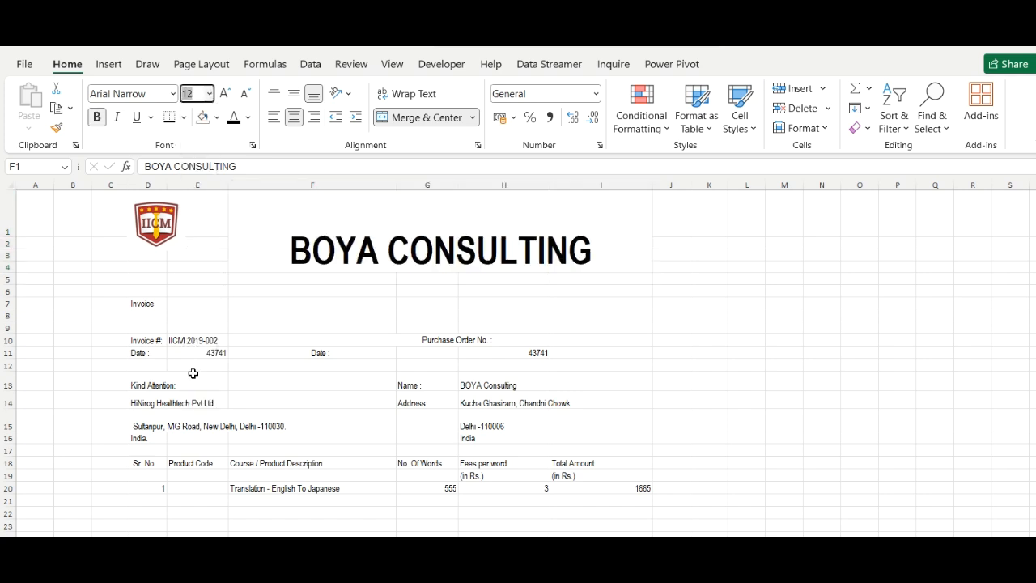
pyautogui.click(296, 96)
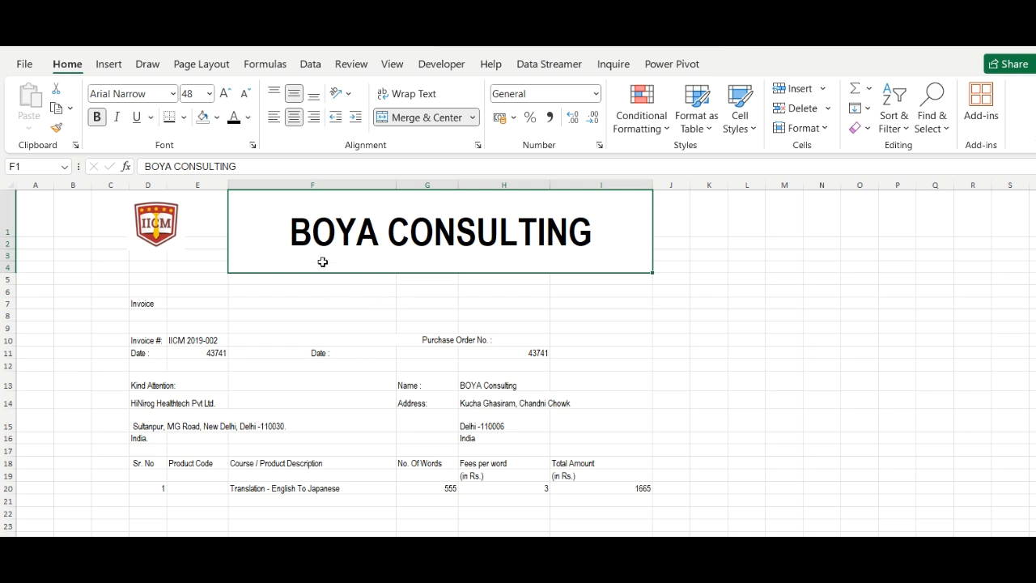
# Make the Invoice label in D7 bold and 36 point
pyautogui.click(154, 301)
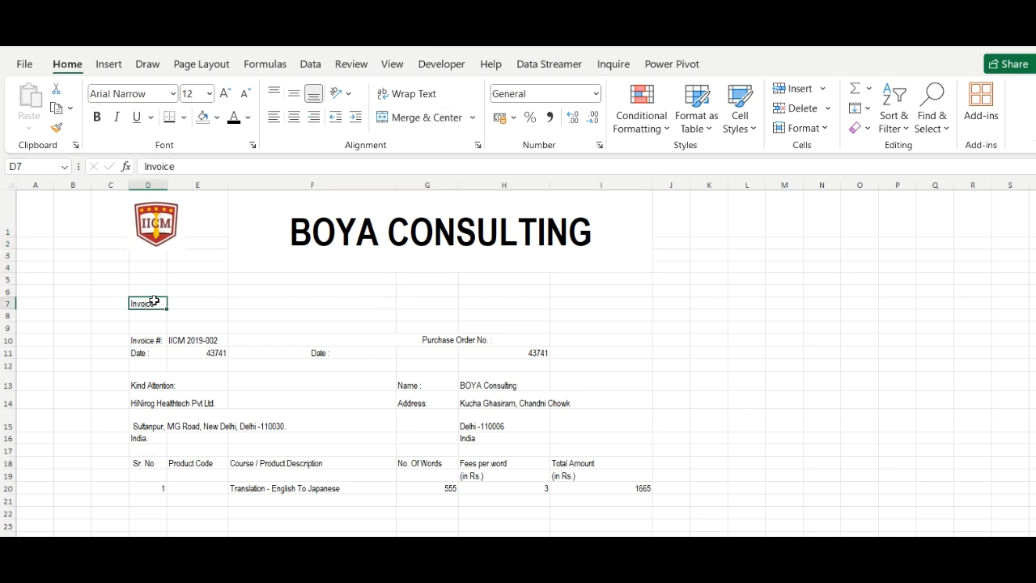
pyautogui.click(96, 117)
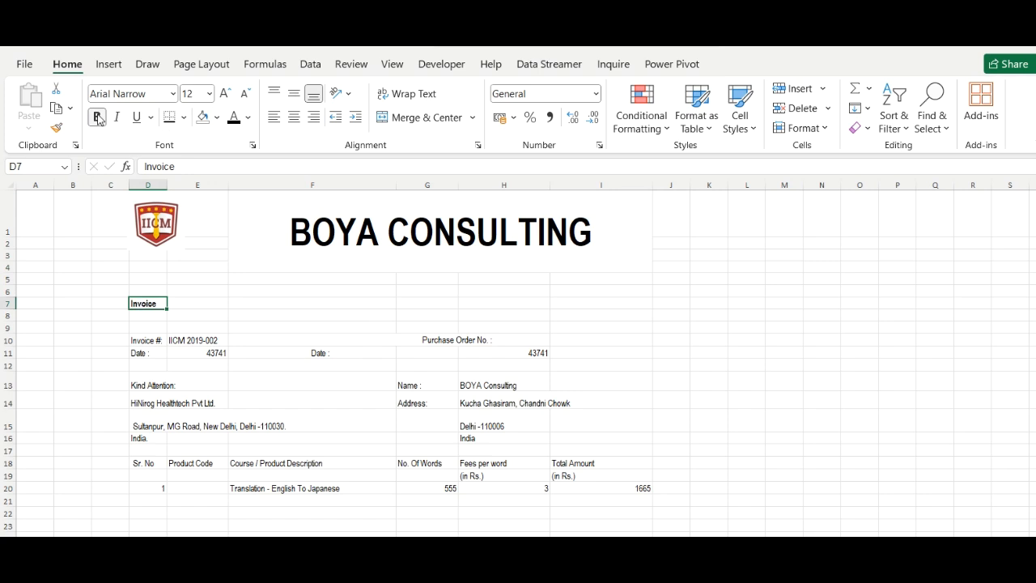
pyautogui.click(209, 94)
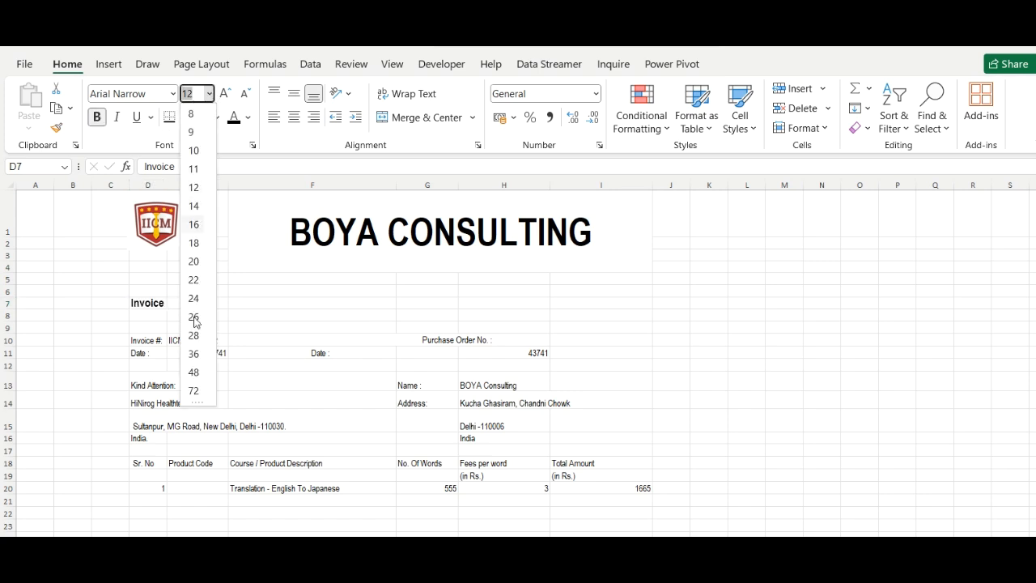
pyautogui.click(195, 354)
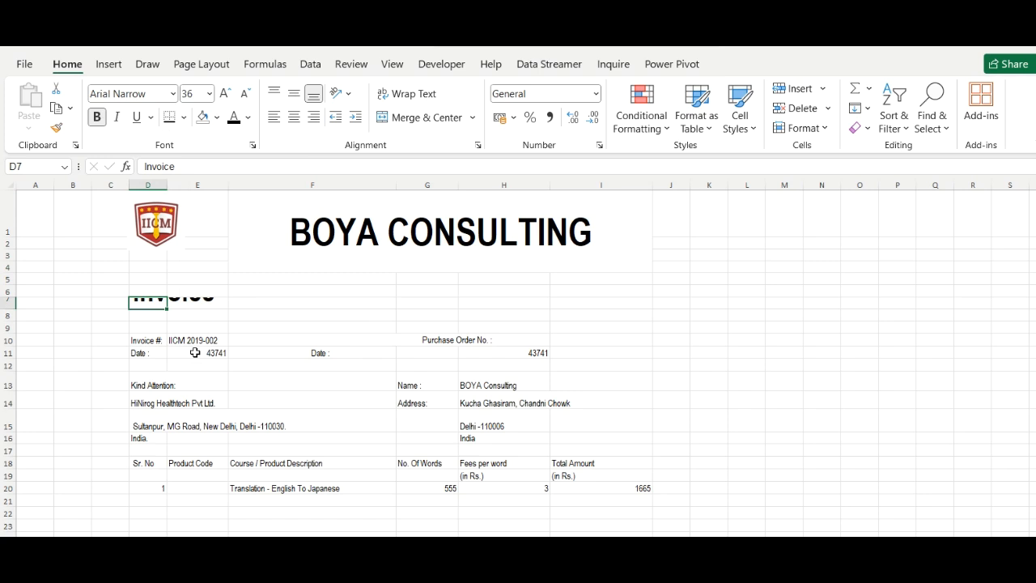
# Merge and centre the Invoice heading across columns D–I with a thick outside border
pyautogui.press('Up')
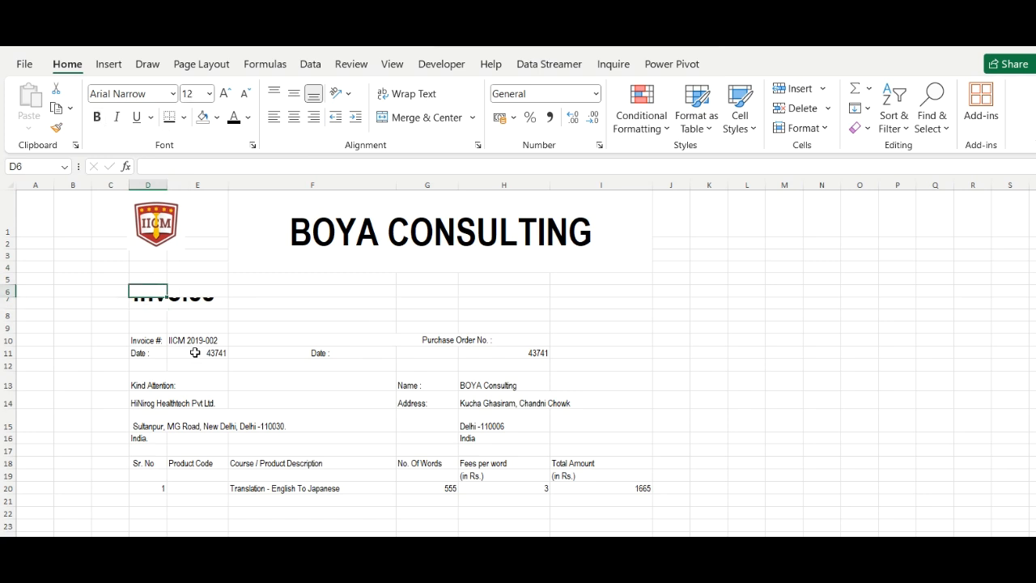
pyautogui.hotkey('shift', 'Down')
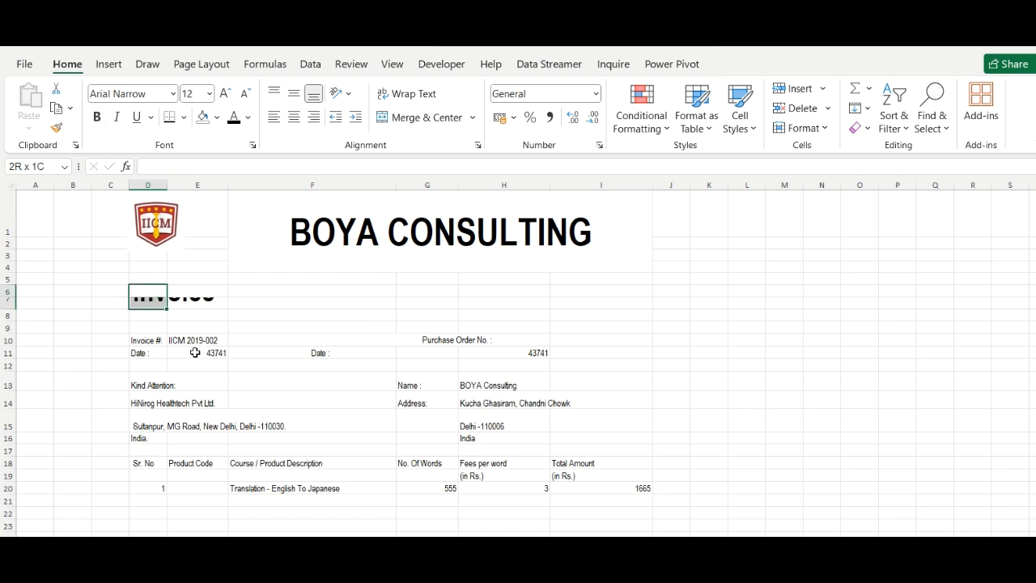
pyautogui.hotkey('shift', 'Right')
pyautogui.hotkey('shift', 'Right')
pyautogui.hotkey('shift', 'Right')
pyautogui.hotkey('shift', 'Right')
pyautogui.hotkey('shift', 'Right')
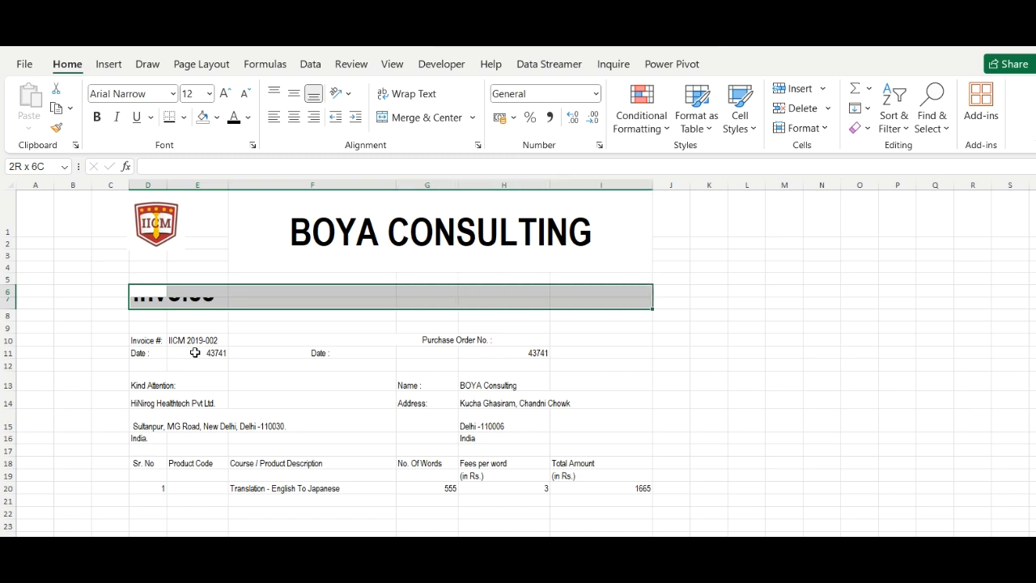
pyautogui.click(415, 122)
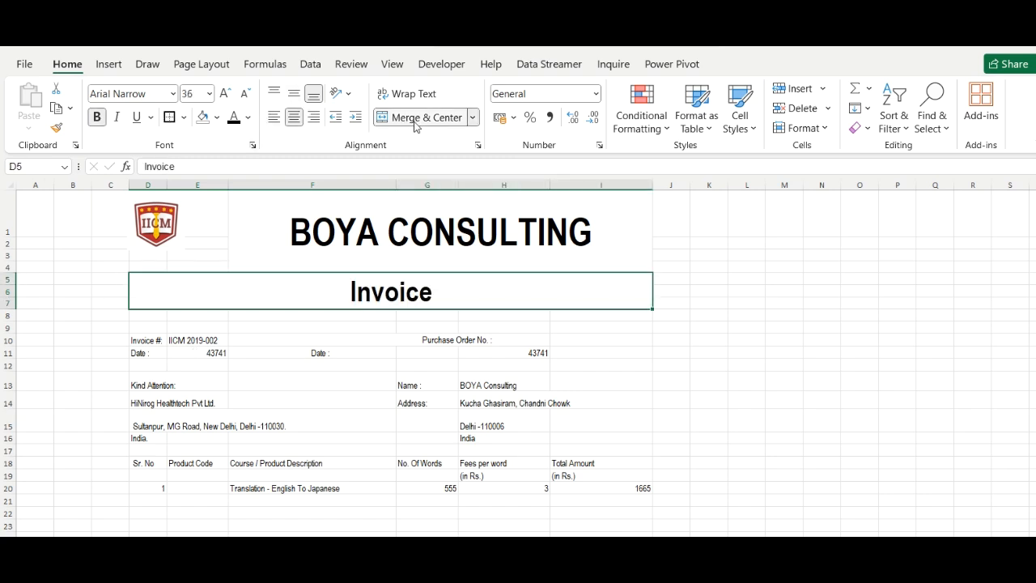
pyautogui.click(184, 117)
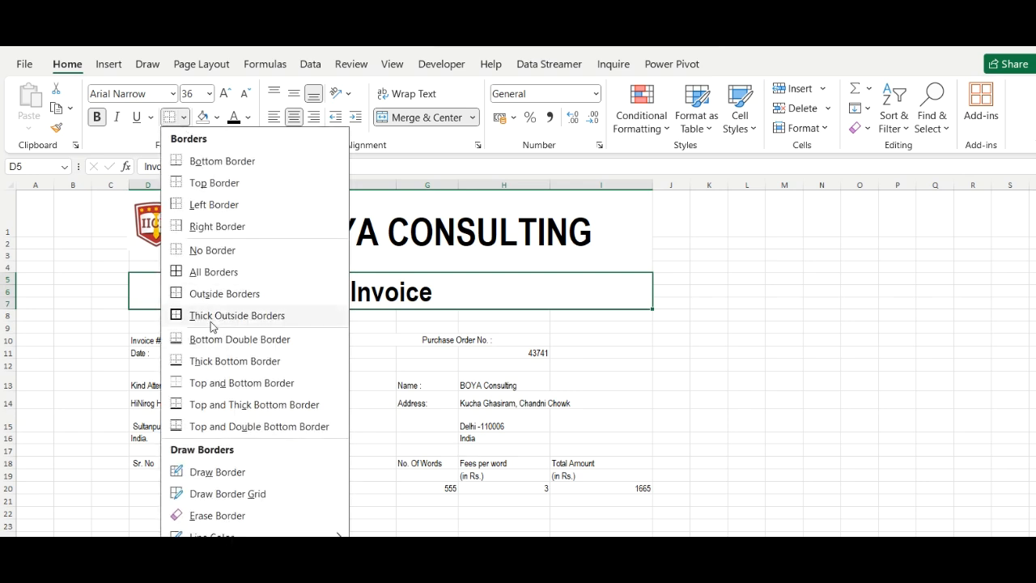
pyautogui.click(210, 316)
pyautogui.click(615, 364)
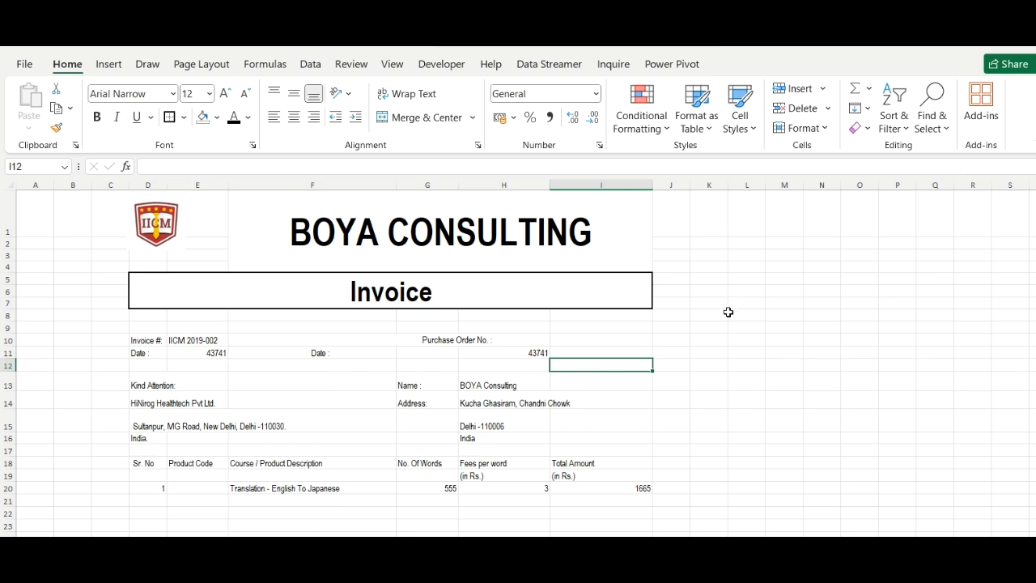
# Set the invoice details from row 10 down to Arial Black and widen column D for 'Invoice #:'
pyautogui.moveTo(140, 340)
pyautogui.mouseDown()
pyautogui.moveTo(522, 437)
pyautogui.moveTo(539, 516)
pyautogui.moveTo(647, 533)
pyautogui.moveTo(638, 478)
pyautogui.moveTo(640, 510)
pyautogui.moveTo(653, 517)
pyautogui.mouseUp()
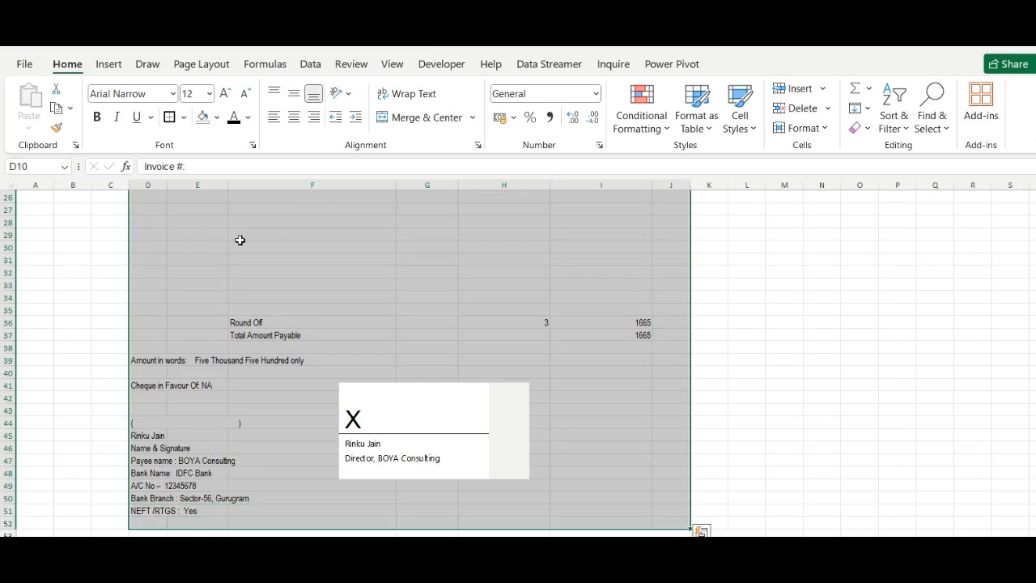
pyautogui.click(173, 94)
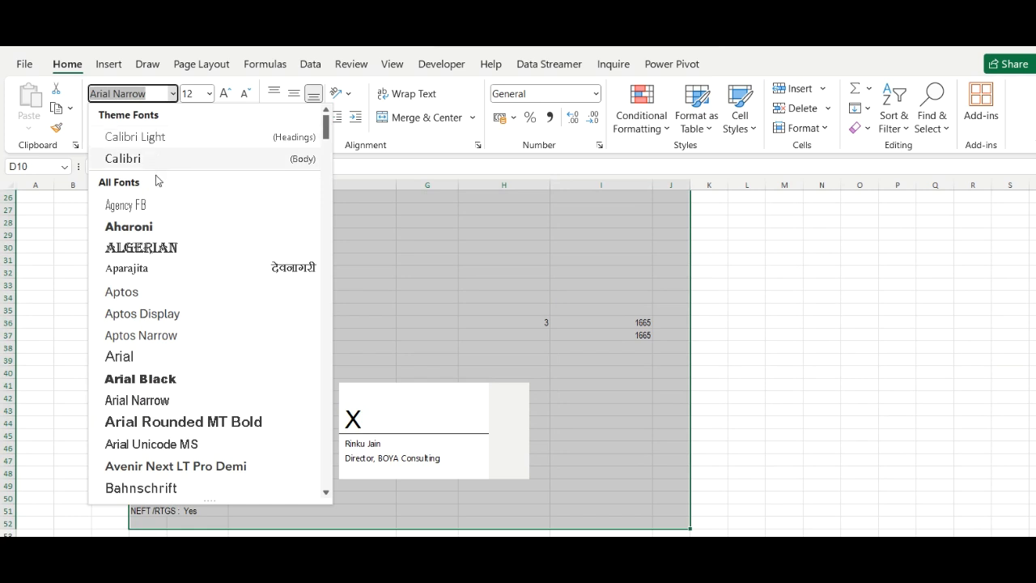
pyautogui.click(146, 379)
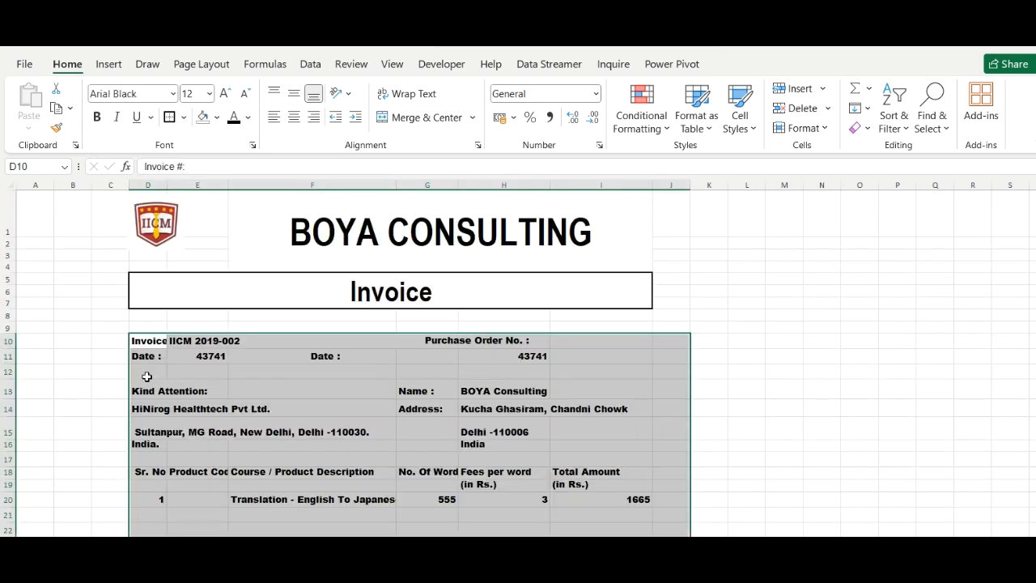
pyautogui.click(221, 411)
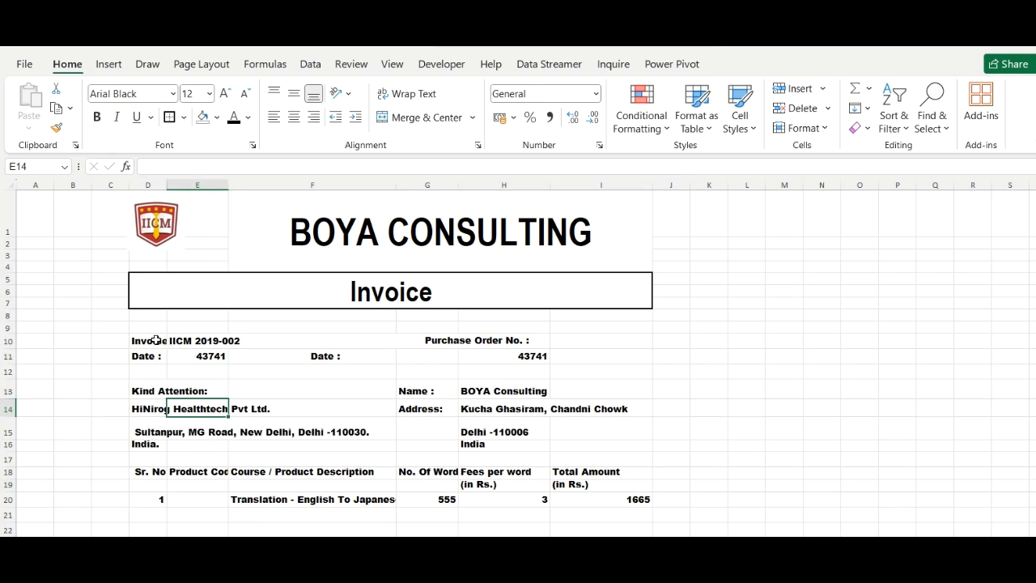
pyautogui.click(156, 339)
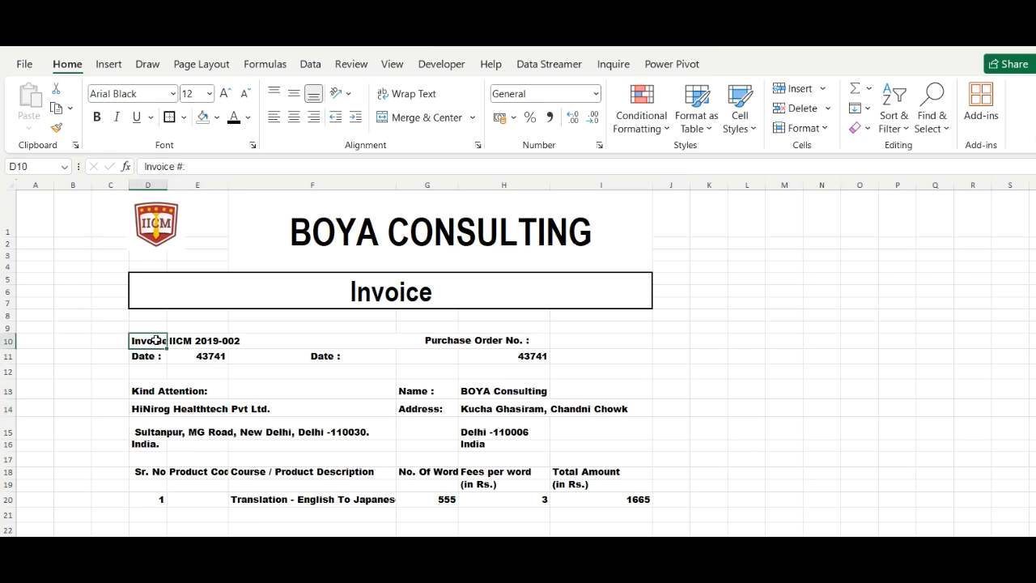
pyautogui.moveTo(168, 184); pyautogui.dragTo(192, 185)
# Widen column D, format E11 as the long date 03 October 2019, and autofit column E
pyautogui.click(181, 184)
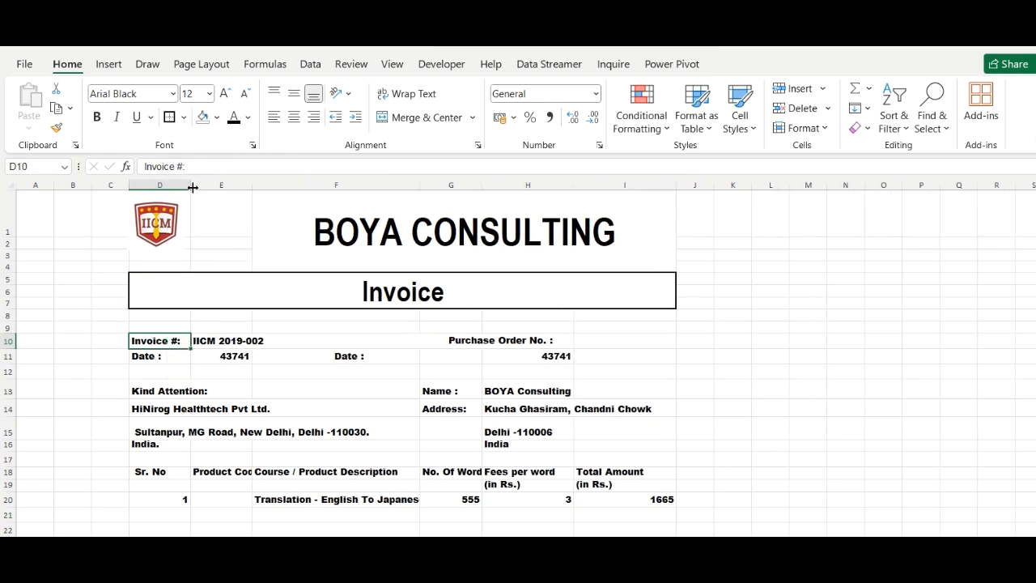
pyautogui.click(229, 355)
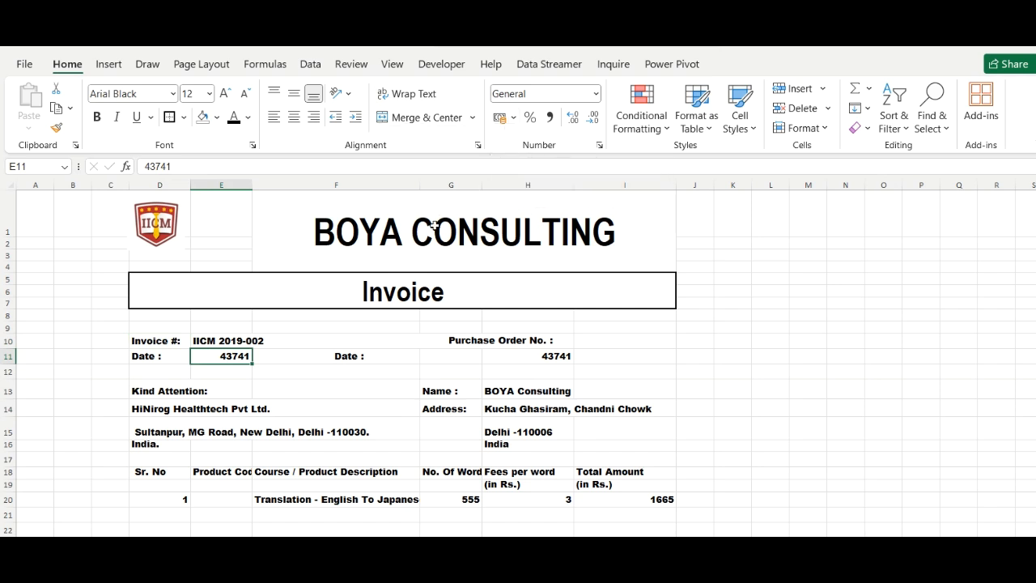
pyautogui.click(595, 93)
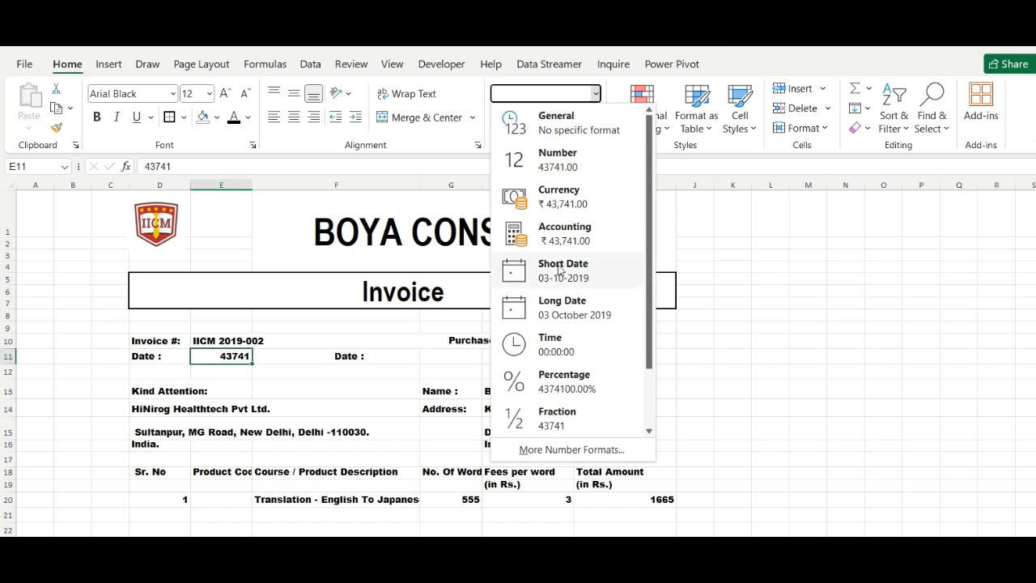
pyautogui.click(564, 303)
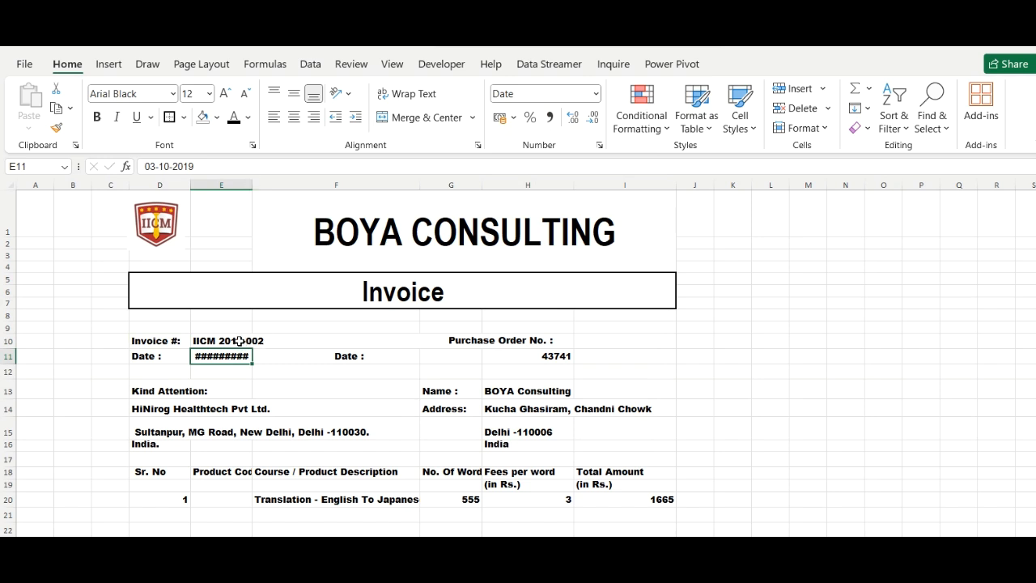
pyautogui.doubleClick(251, 185)
pyautogui.click(517, 354)
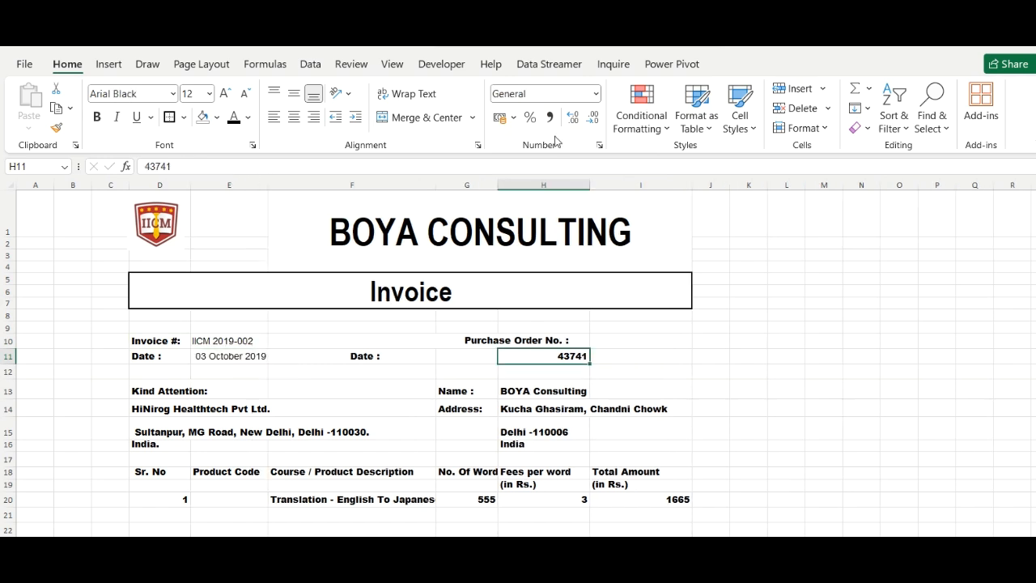
pyautogui.click(596, 94)
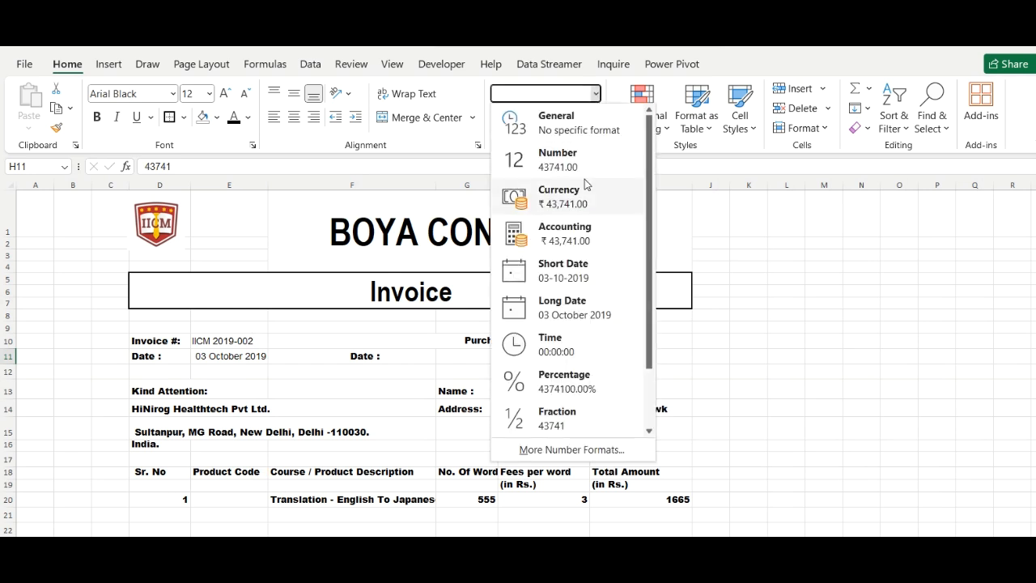
# Format the H11 date as the short date 03-10-2019
pyautogui.click(566, 280)
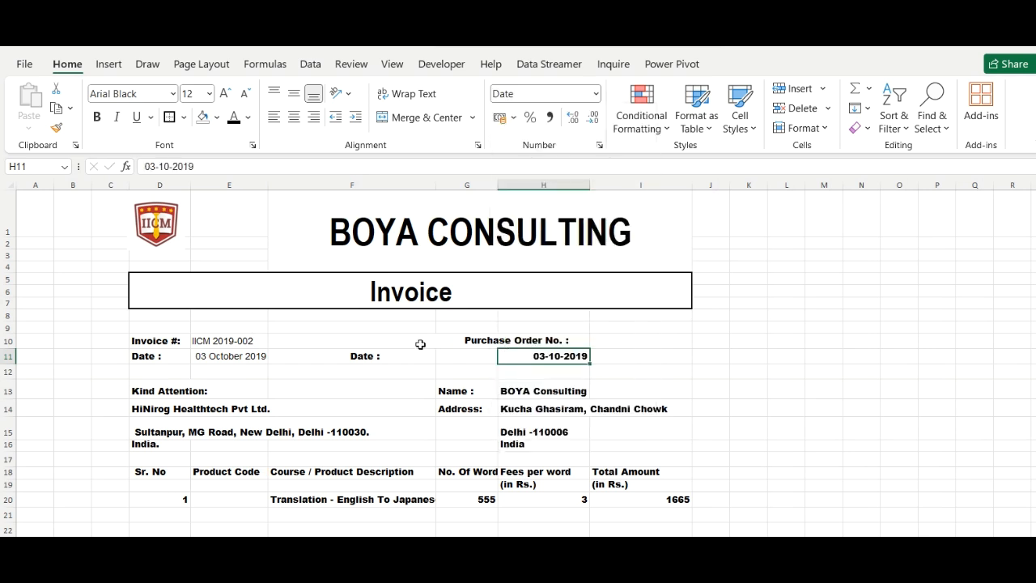
pyautogui.click(369, 360)
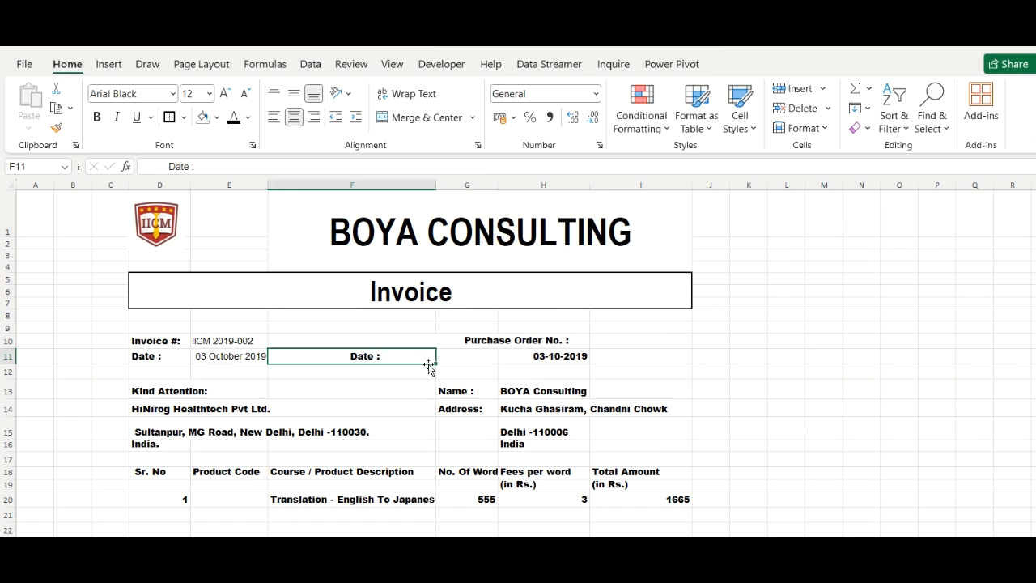
pyautogui.moveTo(435, 363); pyautogui.dragTo(473, 365)
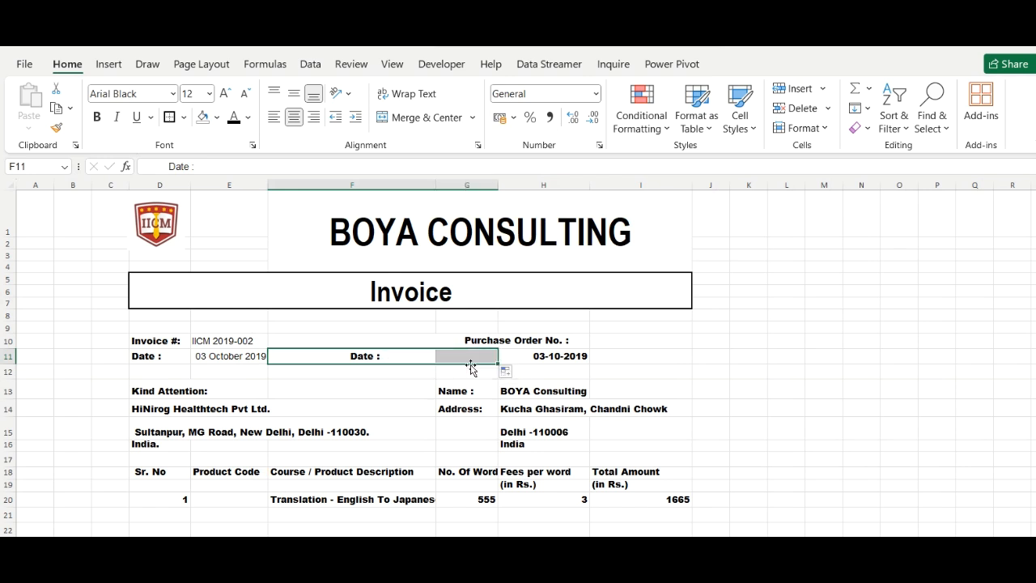
pyautogui.hotkey('ctrl', 'z')
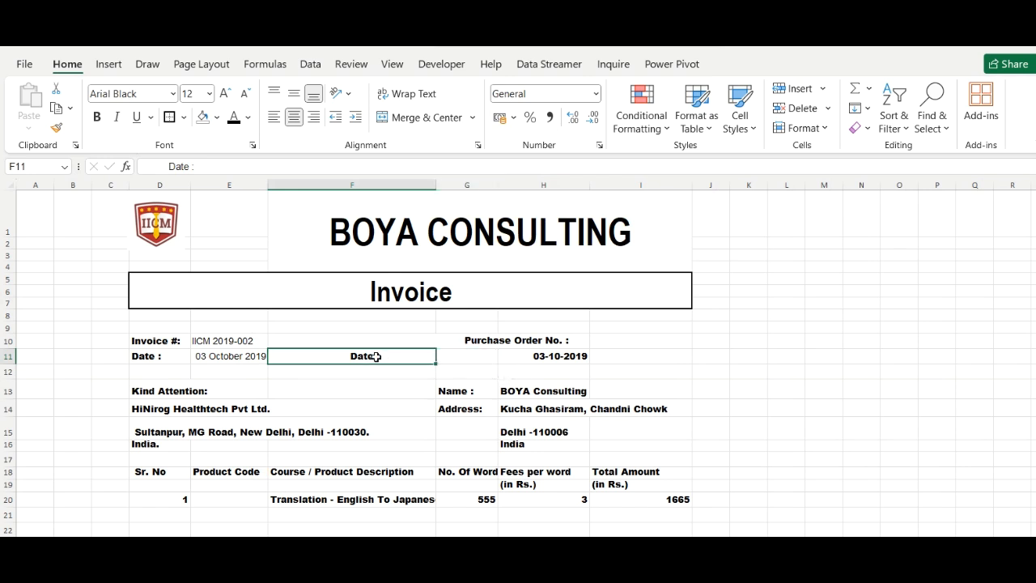
# Move the 'Date :' label from F11 to G11, beside the date
pyautogui.rightClick(377, 357)
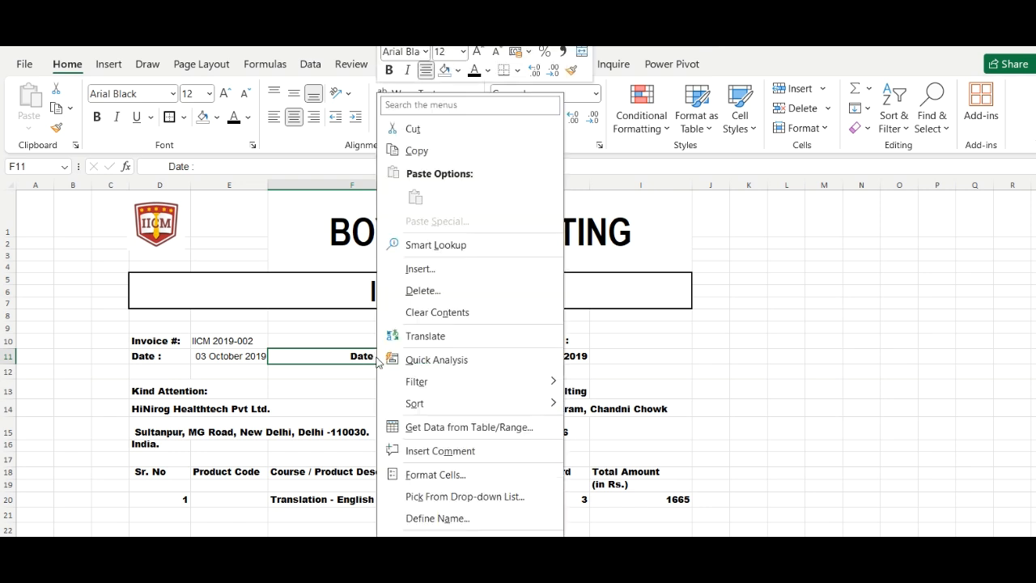
pyautogui.click(434, 129)
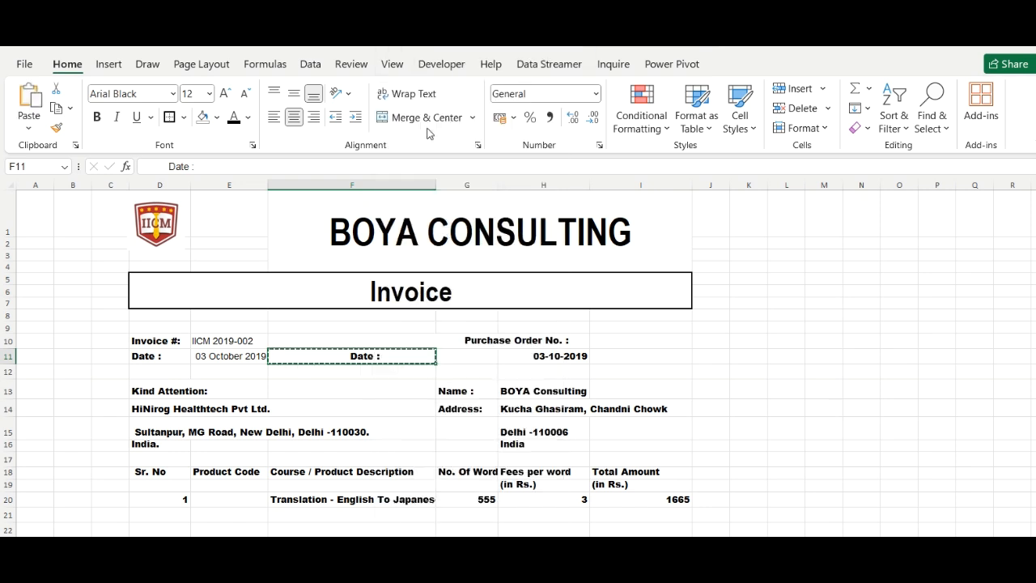
pyautogui.click(476, 356)
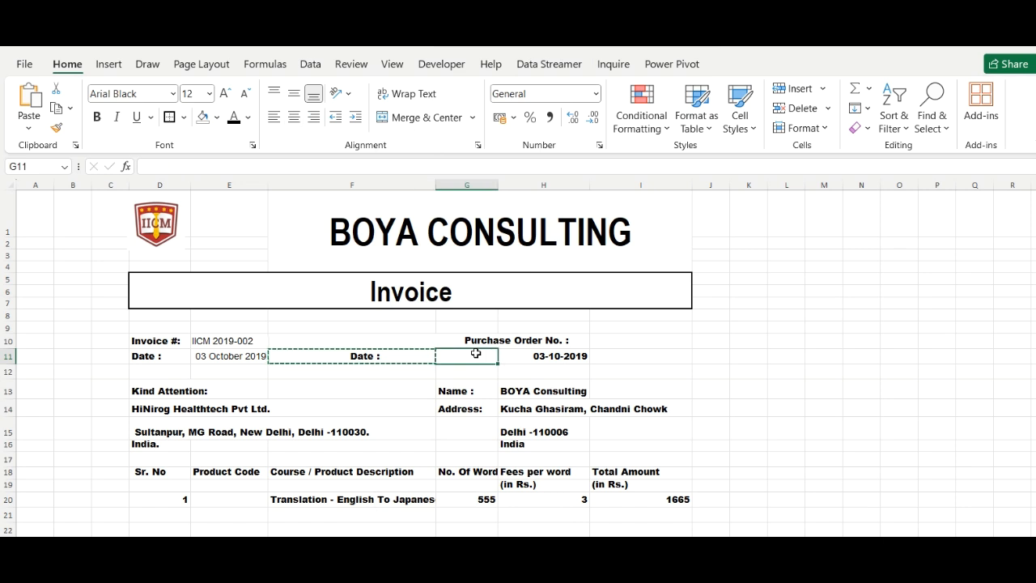
pyautogui.rightClick(477, 357)
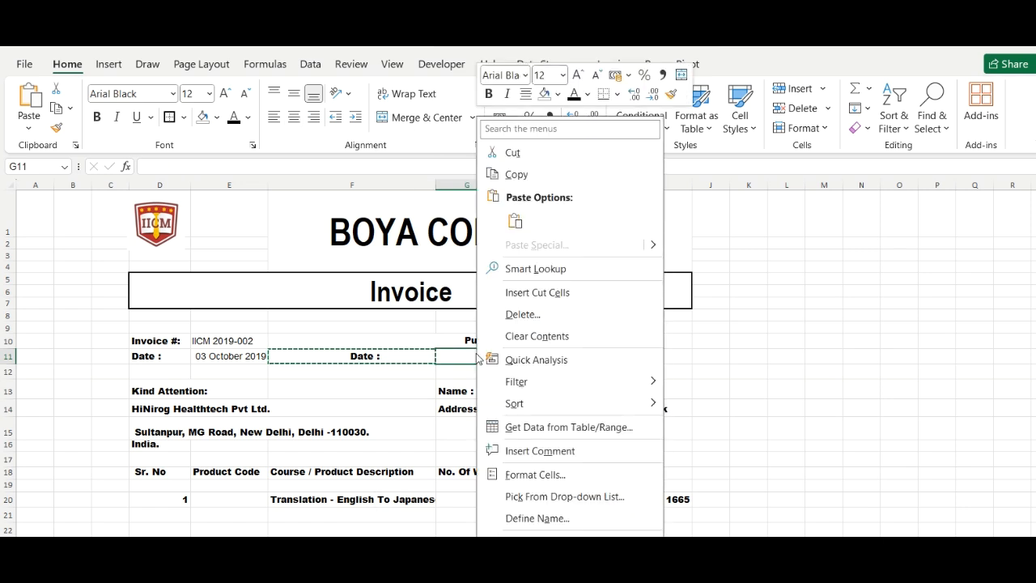
pyautogui.click(515, 221)
pyautogui.click(572, 358)
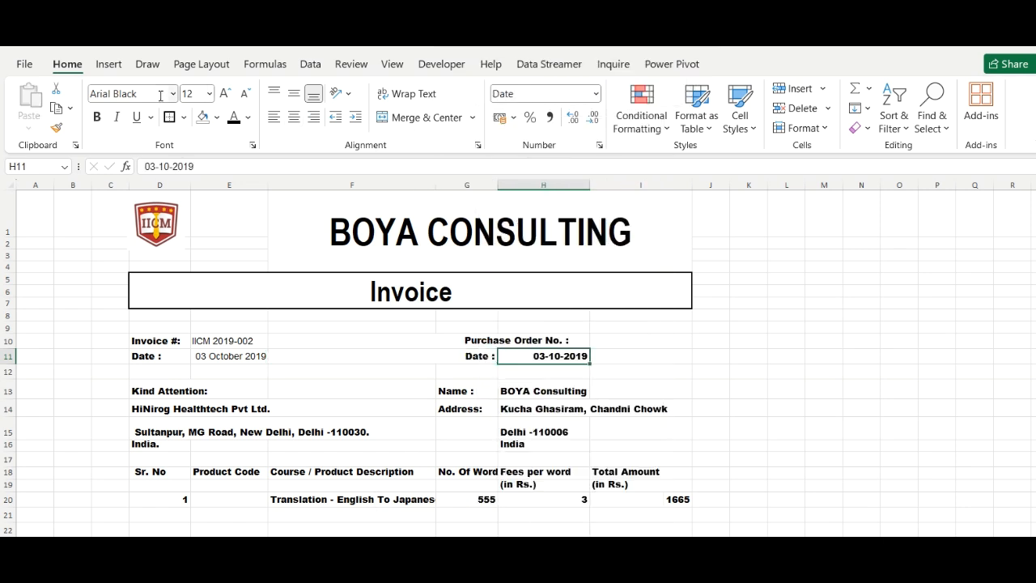
# Change the H11 date's font from Arial Black to plain Arial
pyautogui.click(173, 94)
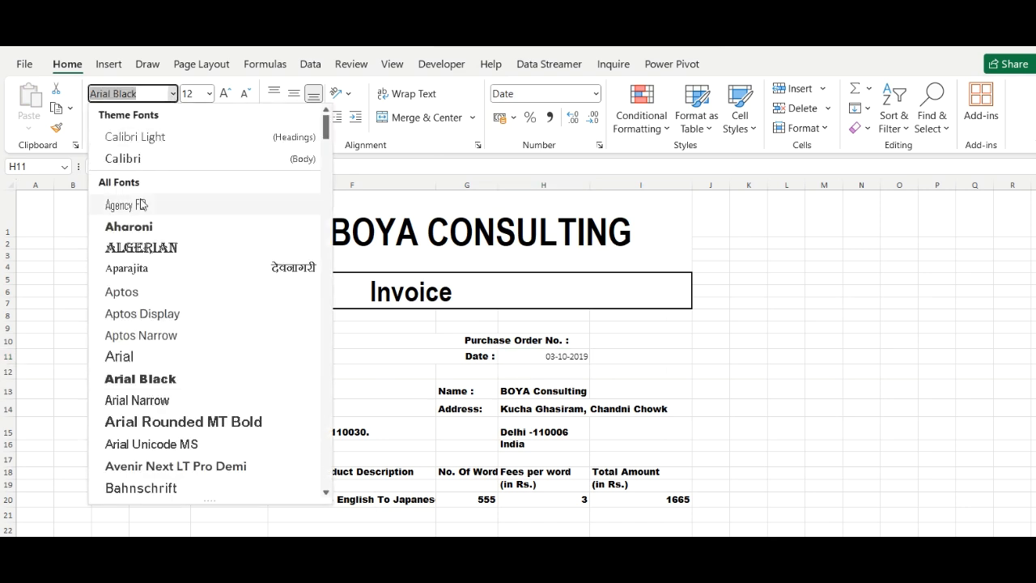
pyautogui.click(129, 357)
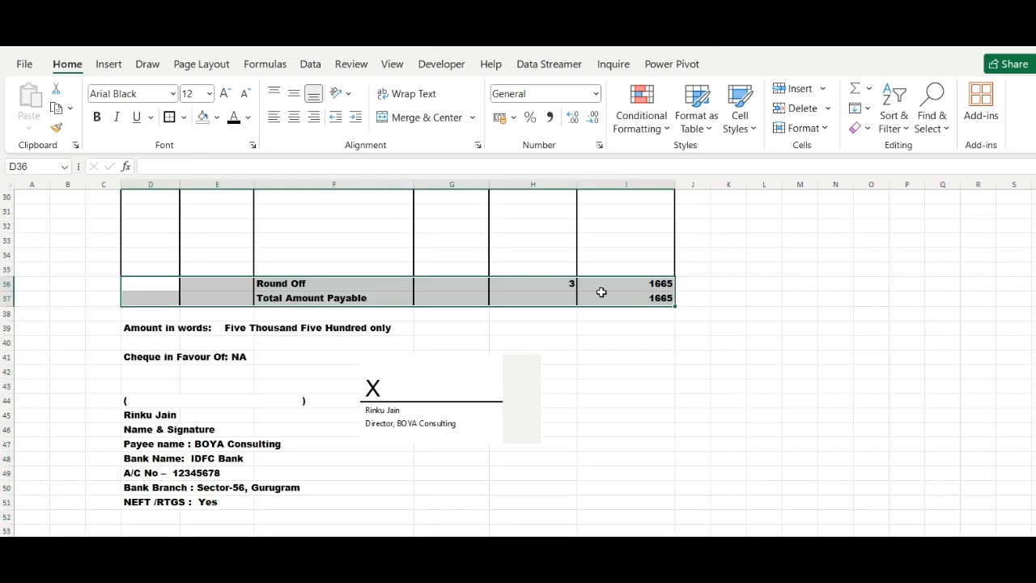
# Border the Round Off and Total rows, thick-outline the payee block, and delete the signature image
pyautogui.click(176, 118)
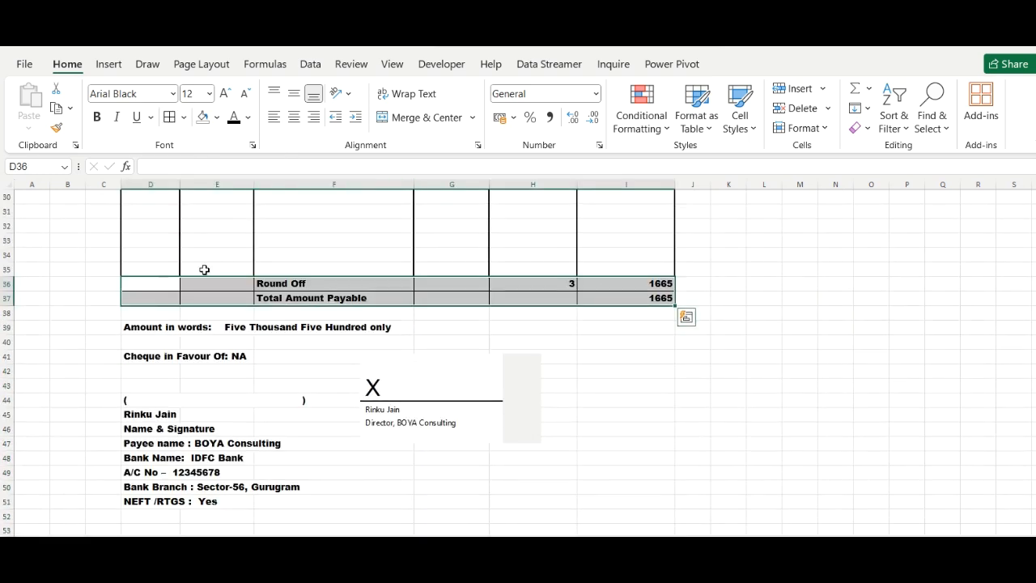
pyautogui.click(184, 117)
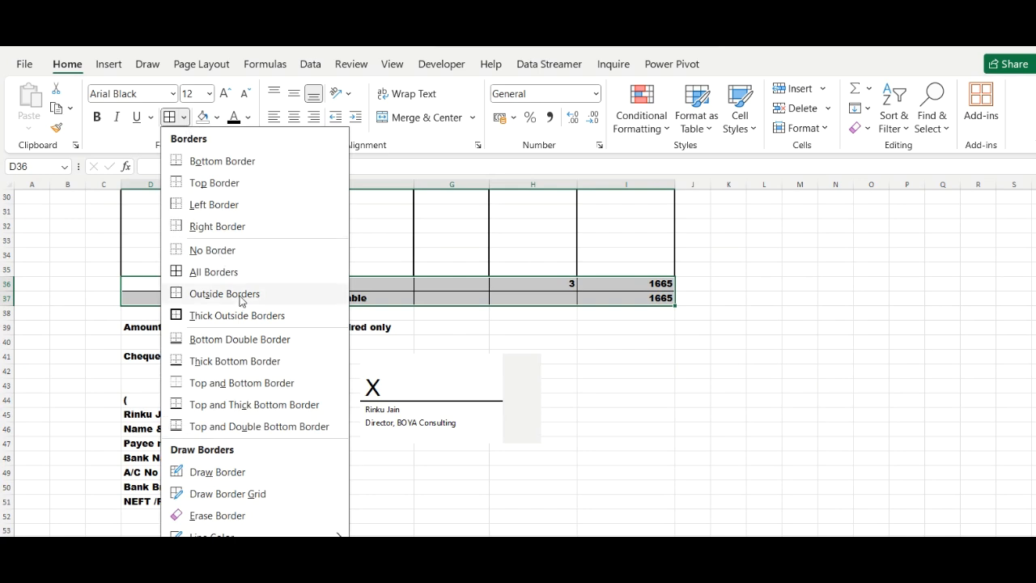
pyautogui.click(238, 316)
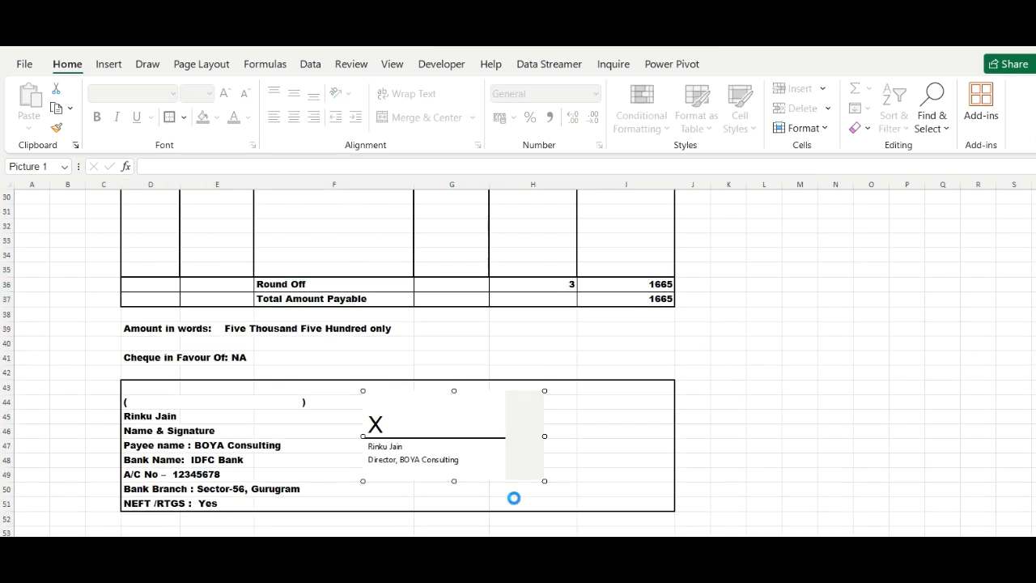
pyautogui.press('Delete')
pyautogui.click(451, 431)
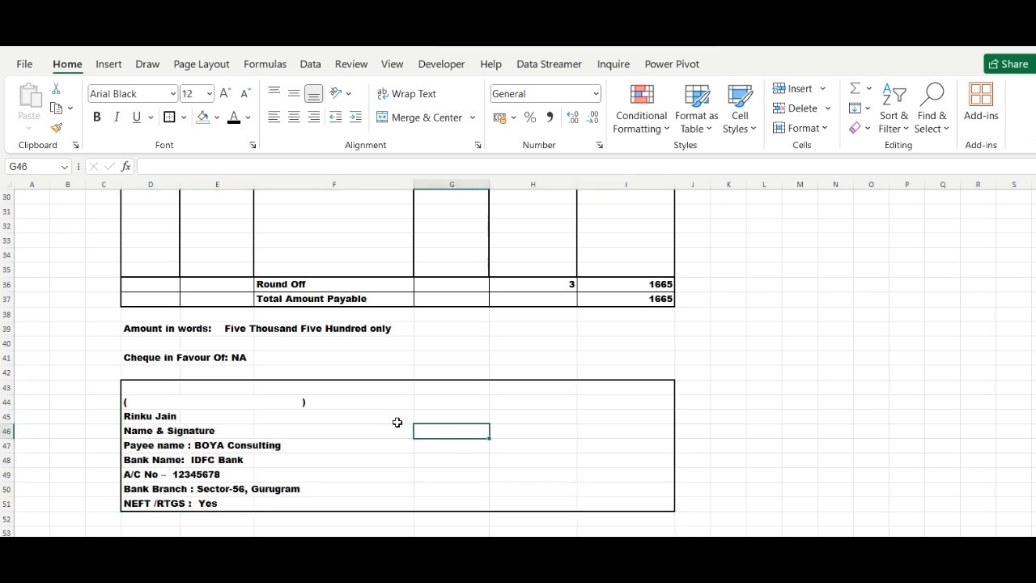
# Insert an Office signature line with the signer's name, title 'Director, BOYA Consulting' and e-mail
pyautogui.click(108, 64)
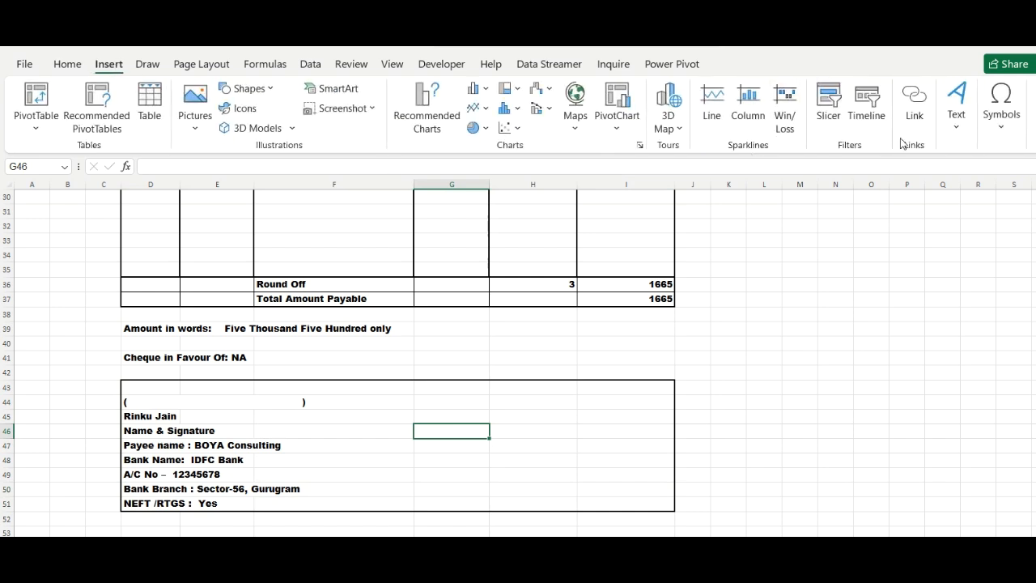
pyautogui.click(956, 132)
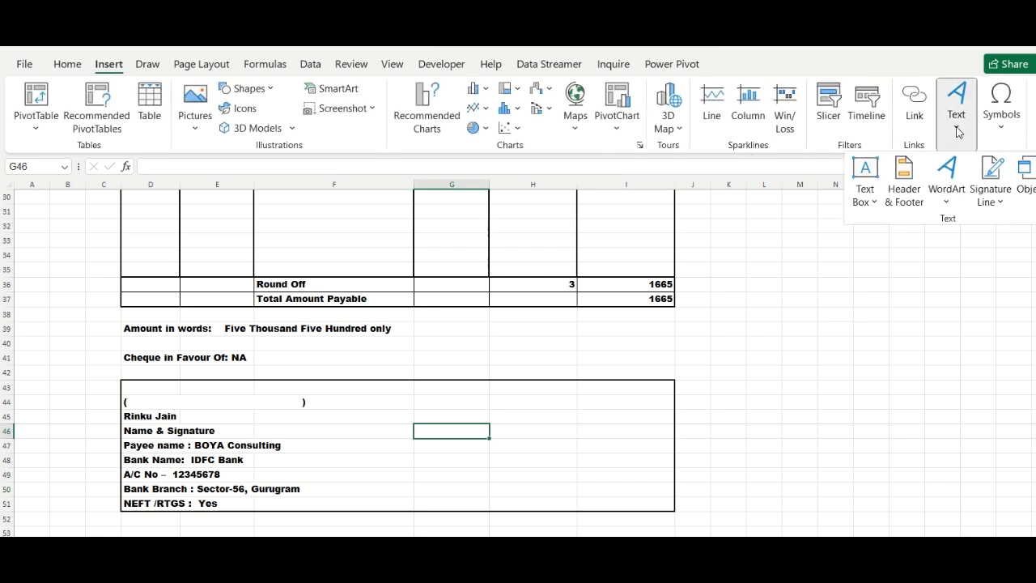
pyautogui.click(988, 194)
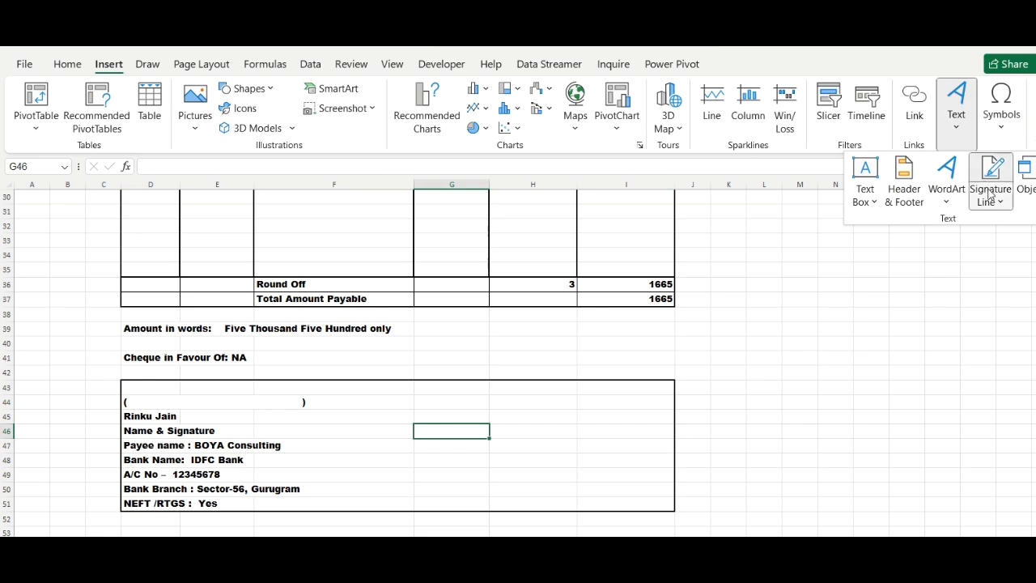
pyautogui.click(963, 222)
pyautogui.press('Tab')
pyautogui.write('Director, BOYA Consulting')
pyautogui.press('Tab')
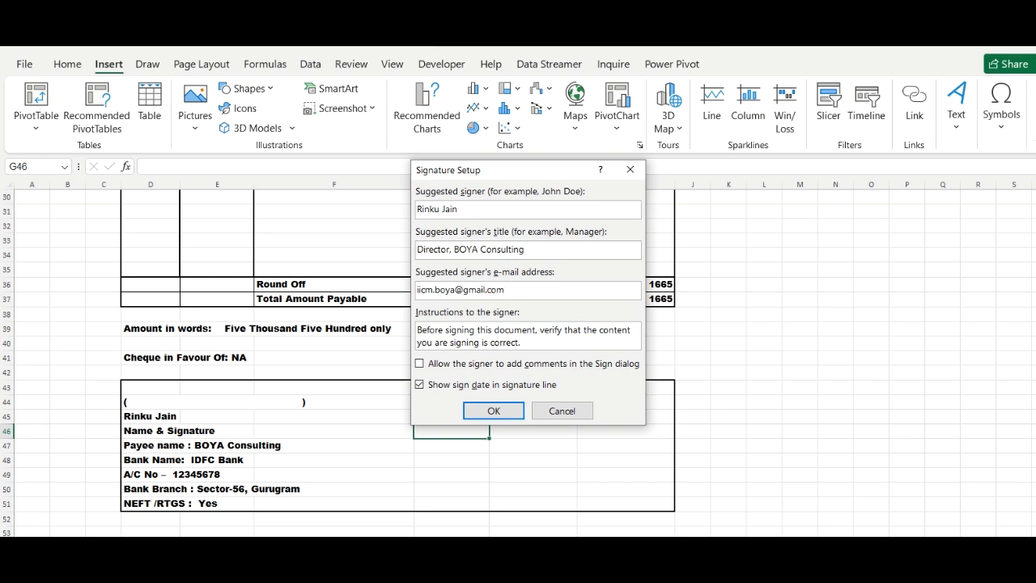
pyautogui.click(495, 411)
pyautogui.click(482, 454)
pyautogui.moveTo(1030, 403); pyautogui.dragTo(1025, 232)
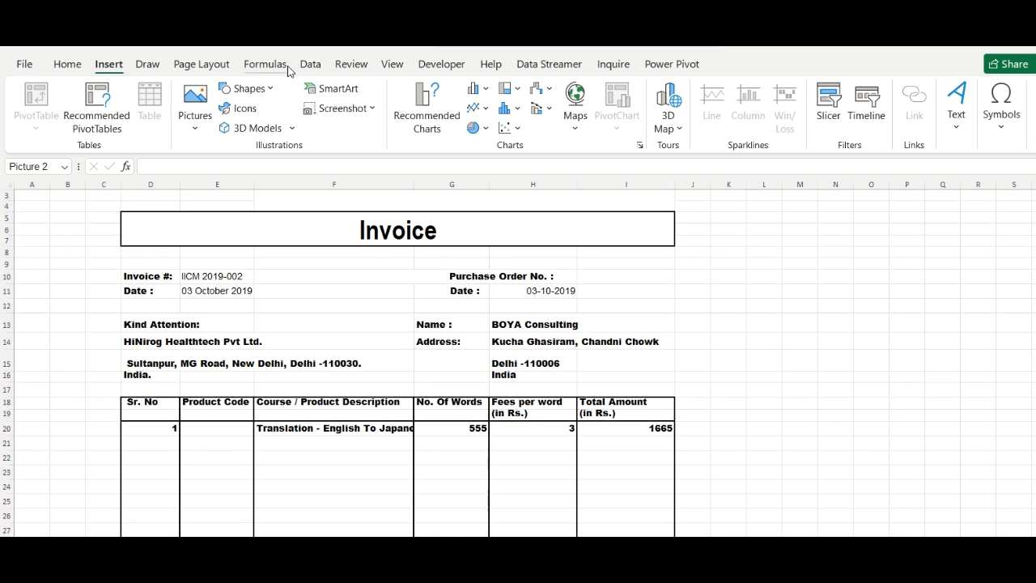
# Turn off the sheet gridlines and clear the selection
pyautogui.click(394, 65)
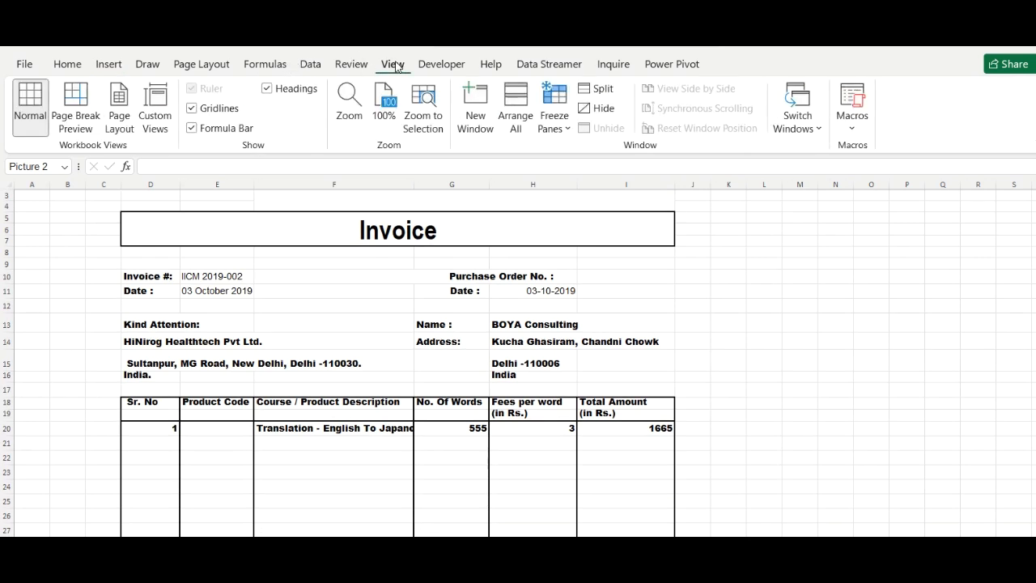
pyautogui.click(192, 109)
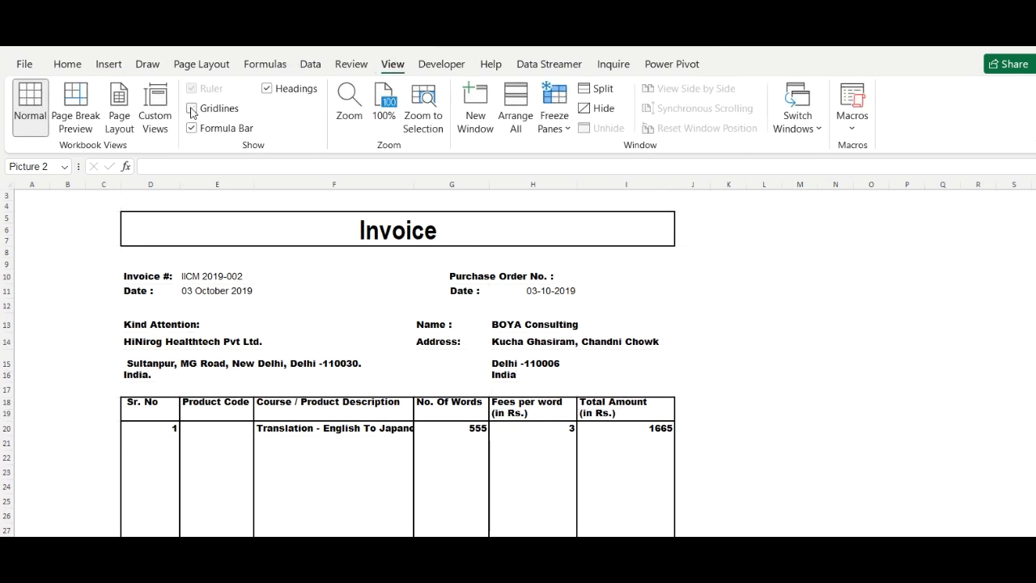
pyautogui.click(715, 366)
pyautogui.moveTo(715, 366); pyautogui.dragTo(709, 432)
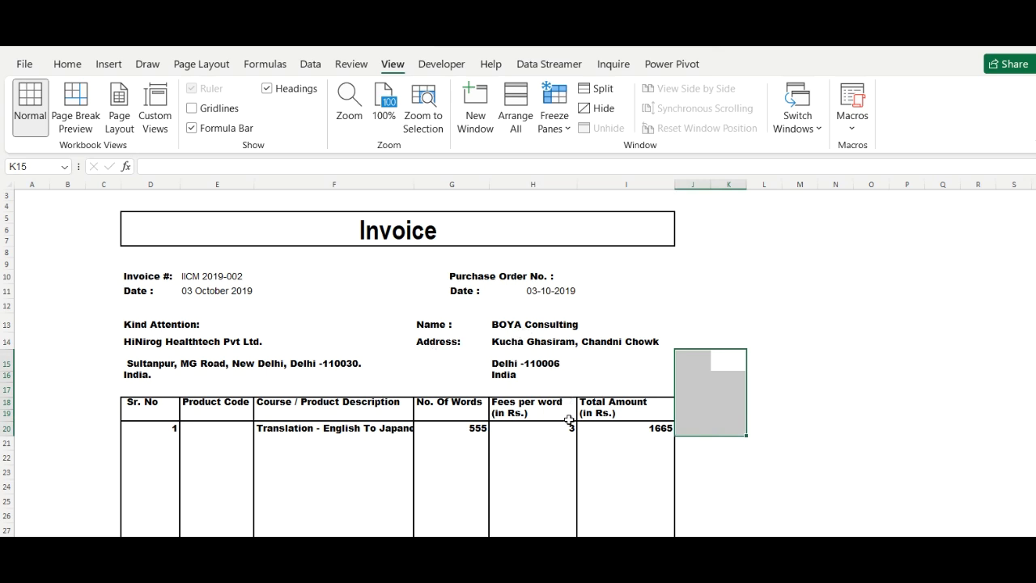
pyautogui.click(530, 483)
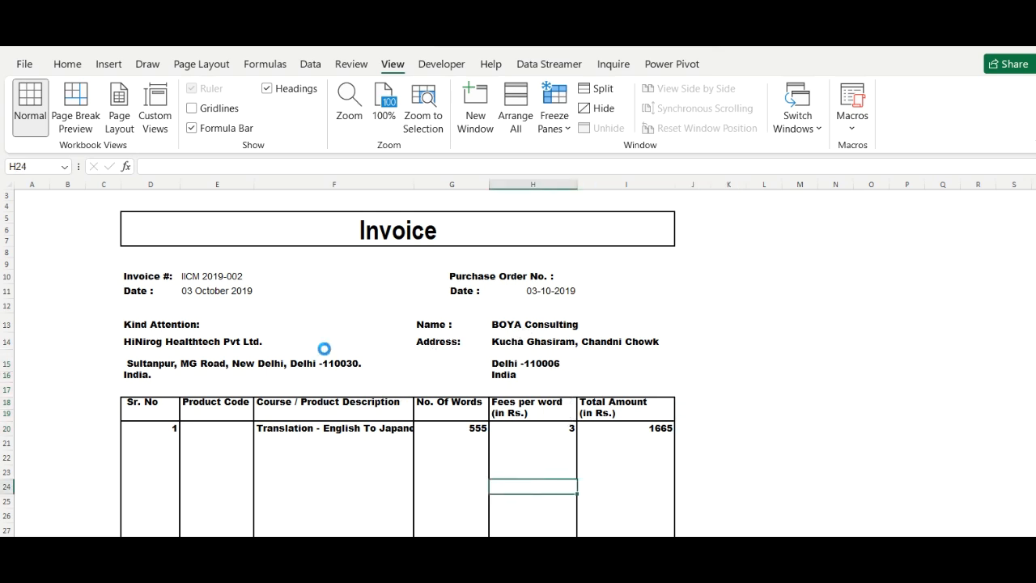
pyautogui.click(26, 64)
# Save the workbook, then export it as a PDF to the Excel training folder, replacing the old PDF
pyautogui.click(53, 259)
pyautogui.click(31, 62)
pyautogui.click(56, 293)
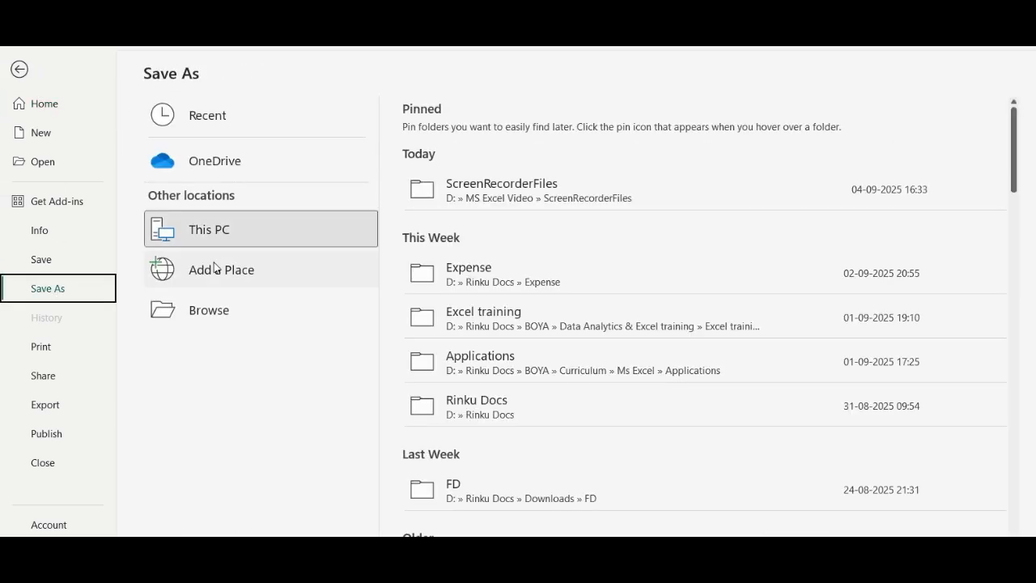
pyautogui.click(524, 325)
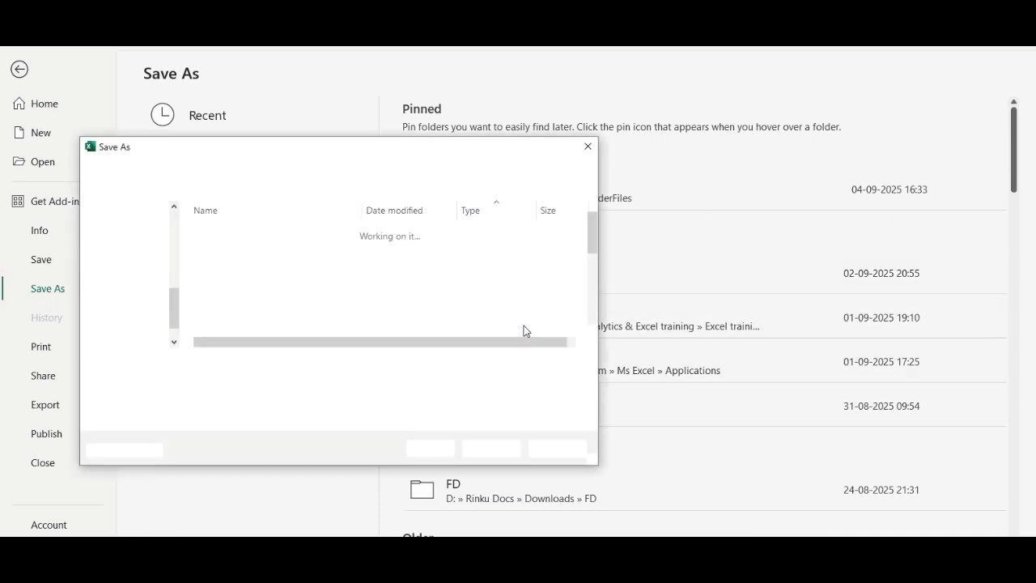
pyautogui.click(588, 381)
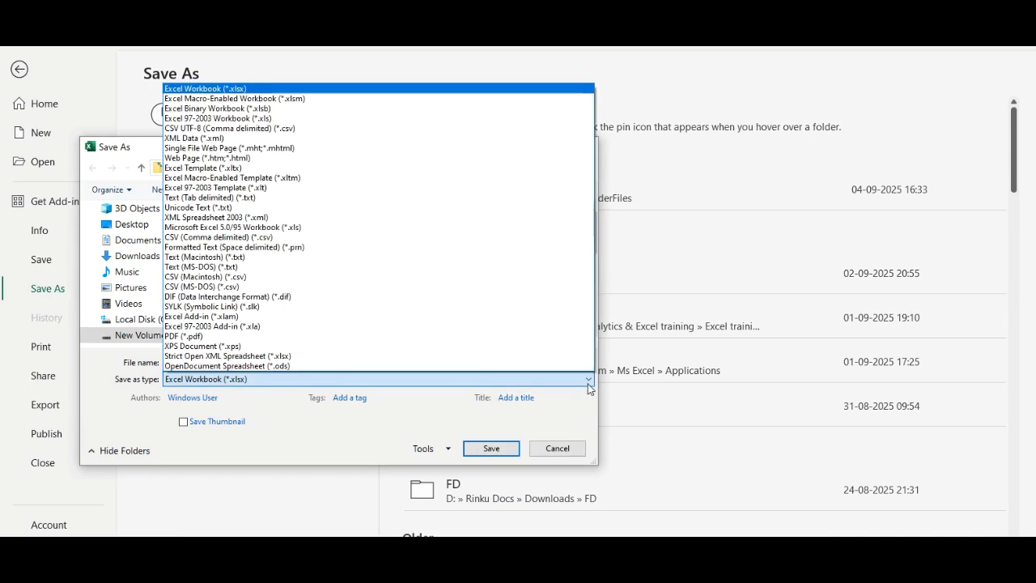
pyautogui.click(356, 335)
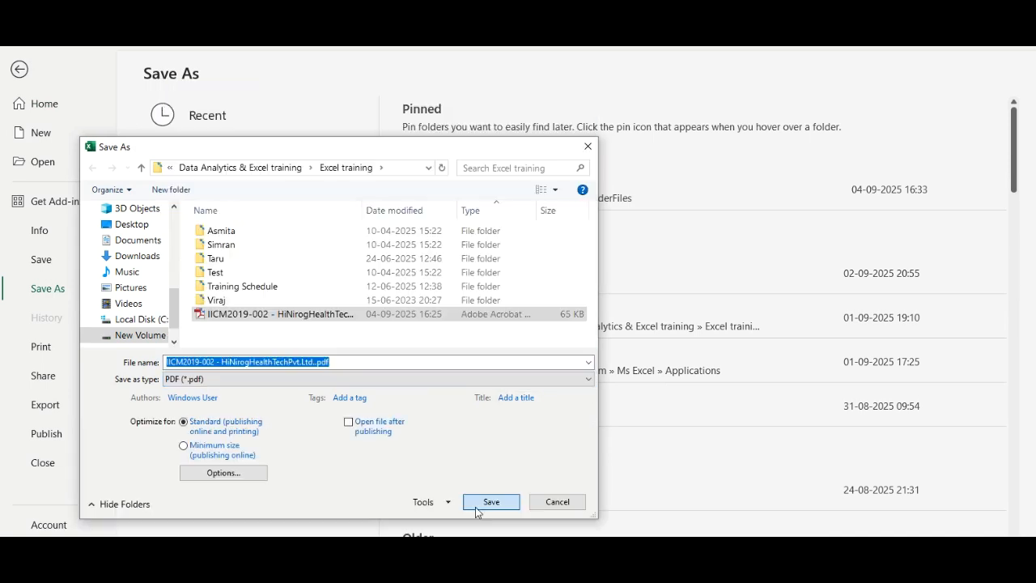
pyautogui.click(475, 506)
pyautogui.click(574, 301)
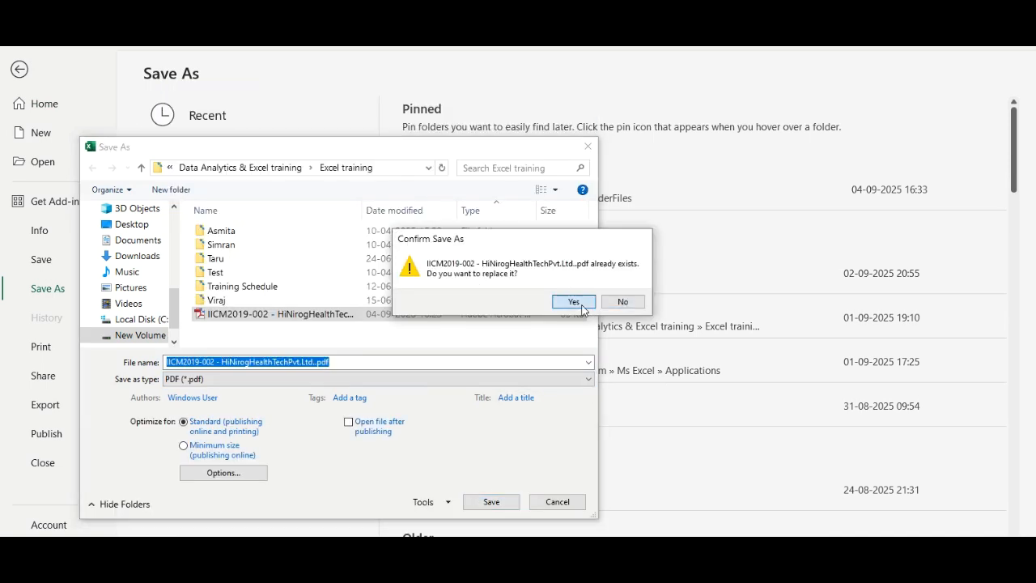